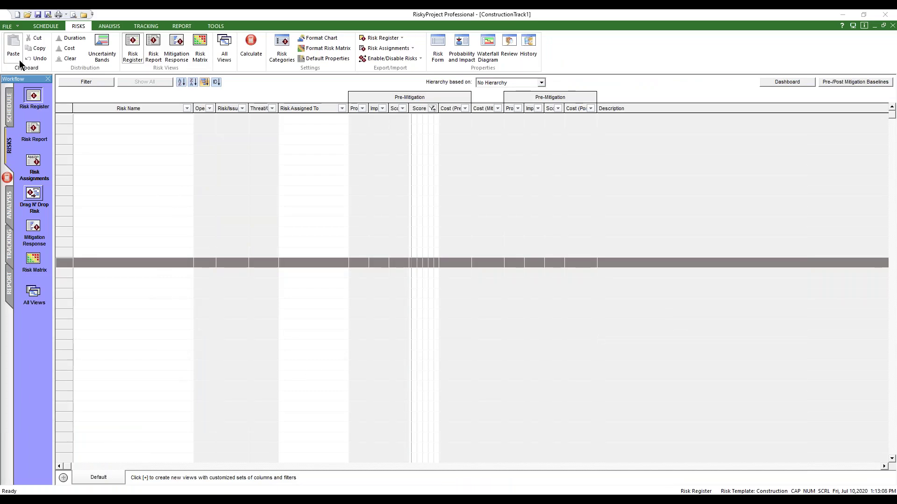
Step through the Gantt schedule and resource Rate column to per-task costs, e.g. Foundation $226,050.
click(10, 108)
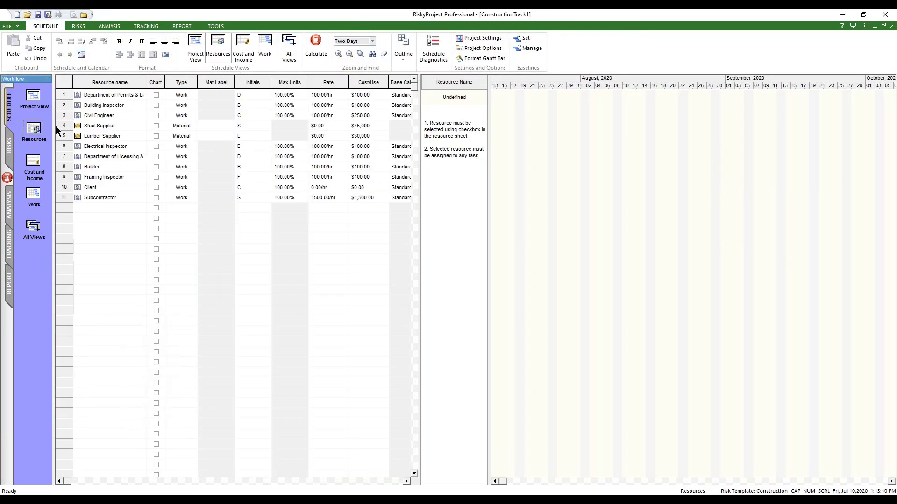
click(34, 97)
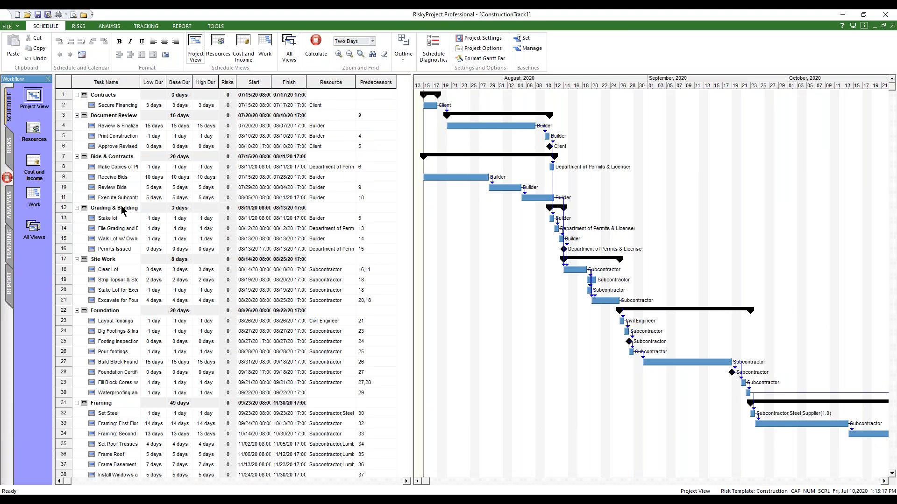
click(40, 134)
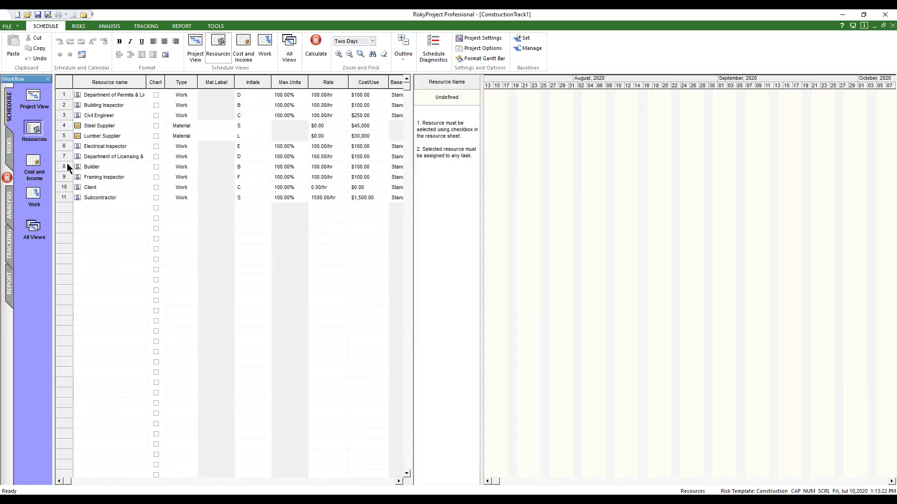
click(325, 83)
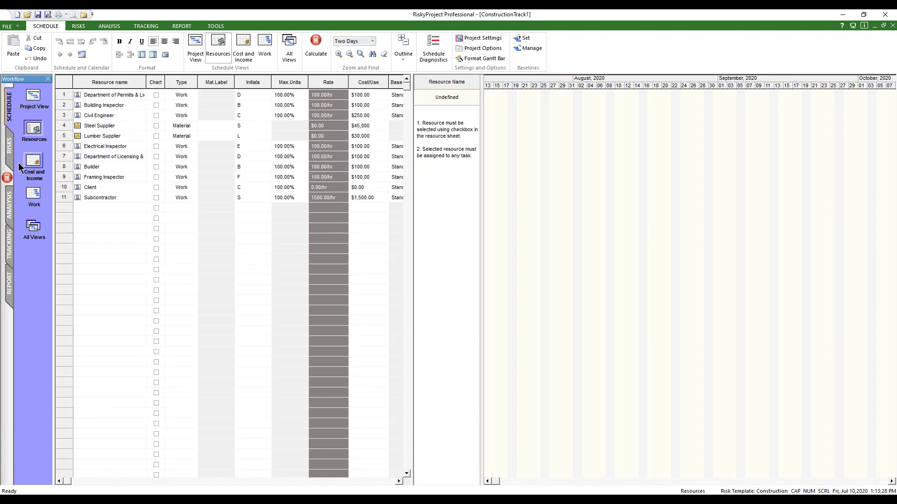
click(34, 162)
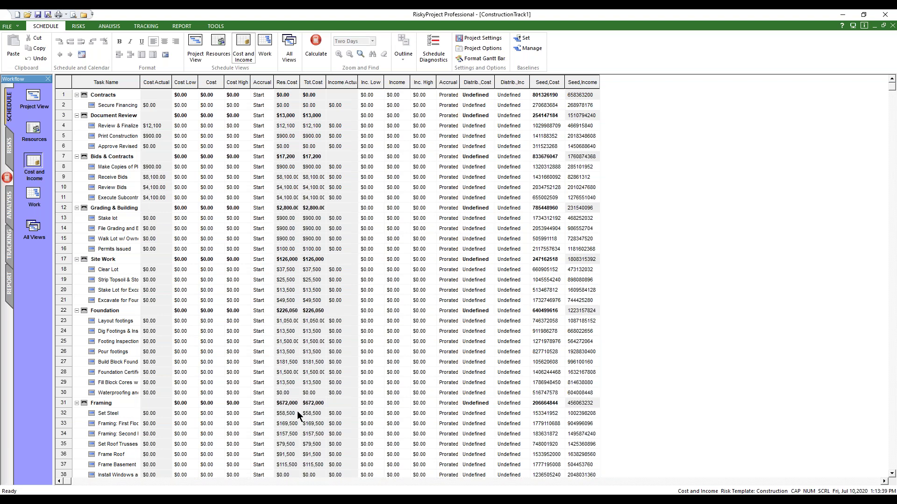
Check the analysis Project Summary, then return to the Project View with durations and Gantt chart.
click(7, 216)
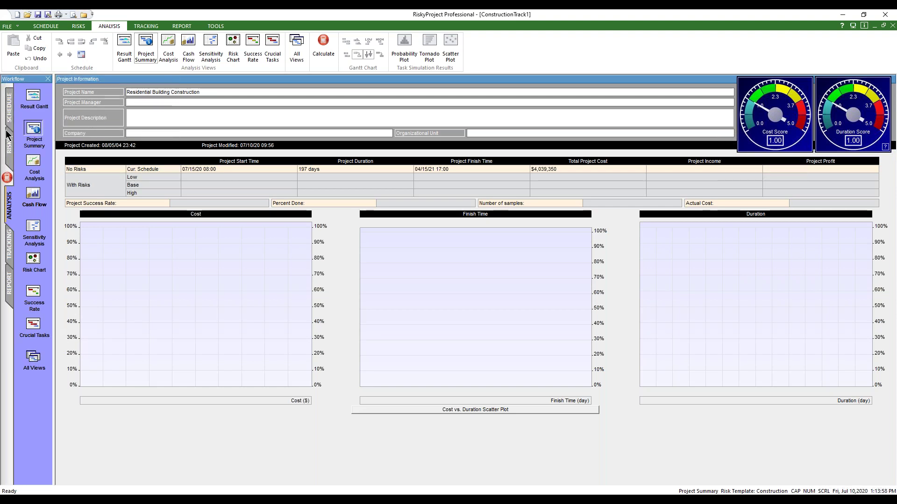
click(9, 113)
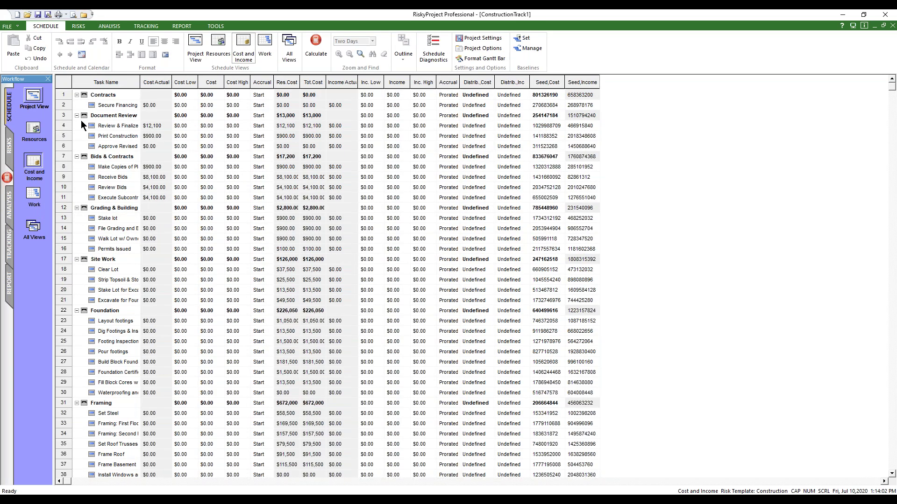
click(40, 98)
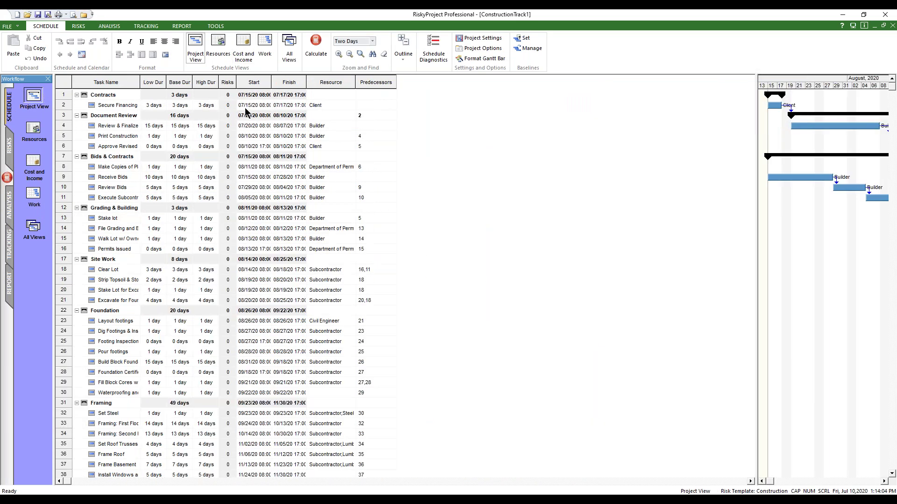
click(9, 26)
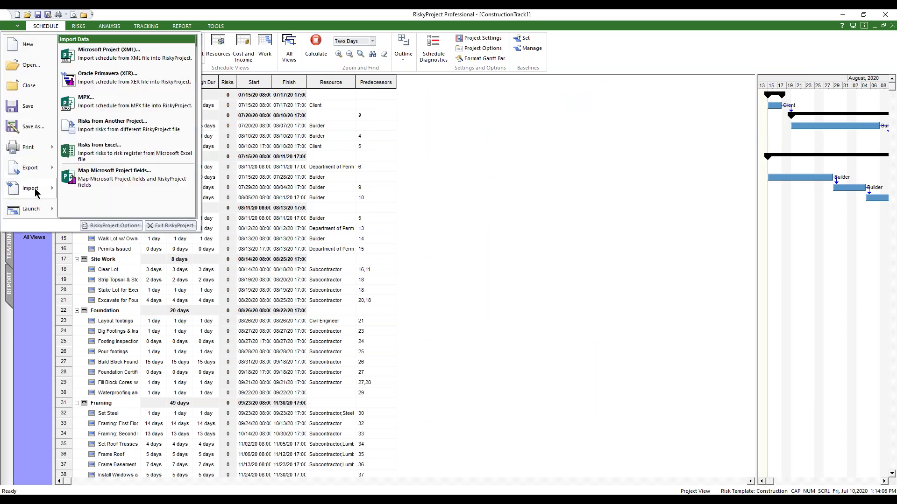
click(28, 189)
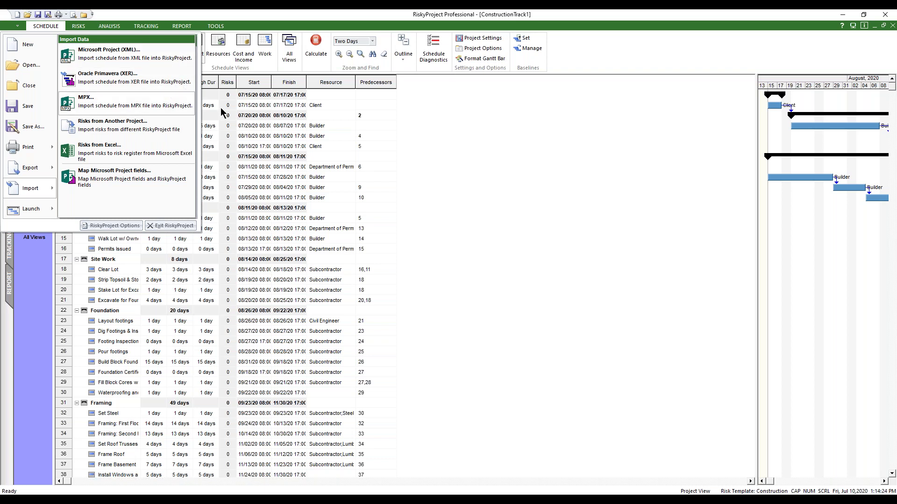
click(601, 46)
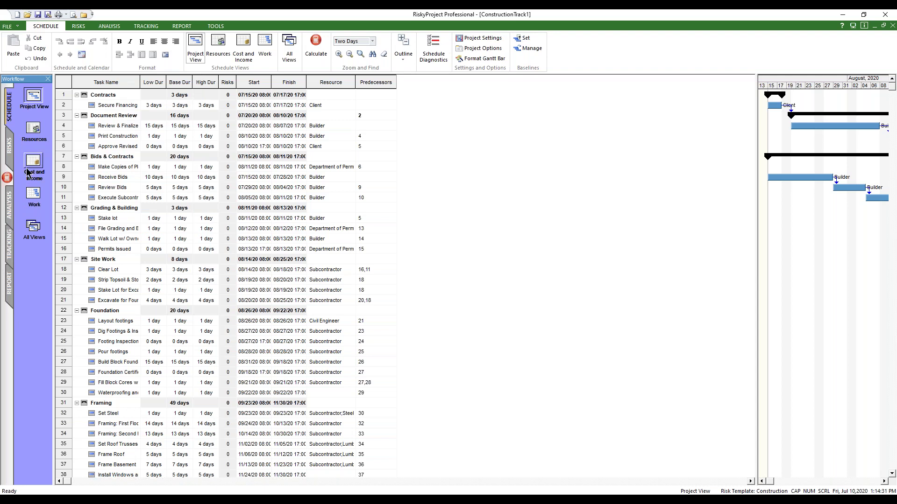
Enter 'Long Lead items/Procurement' as the first risk in the risk register's row 1.
click(9, 150)
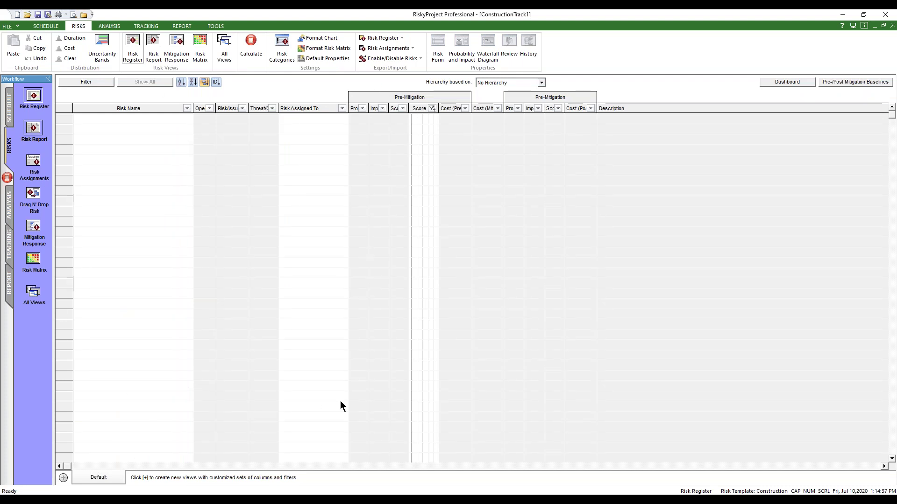
click(135, 126)
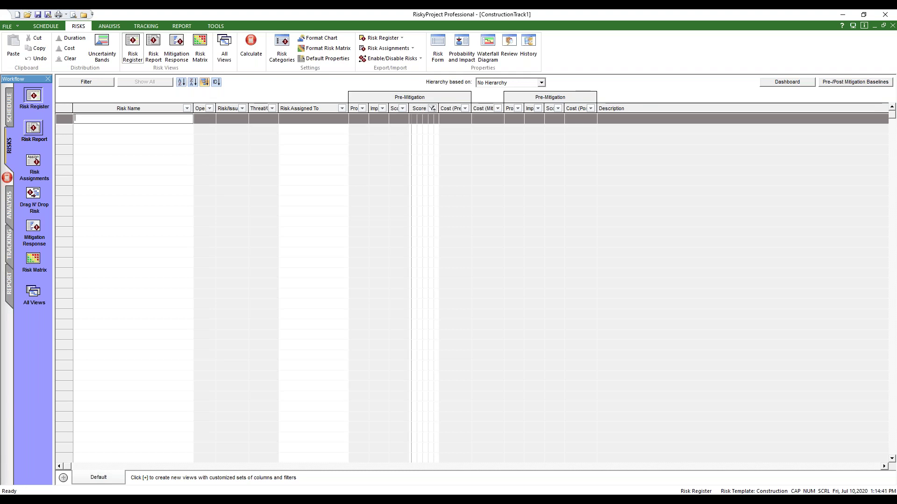
text(Long Lead items Pro)
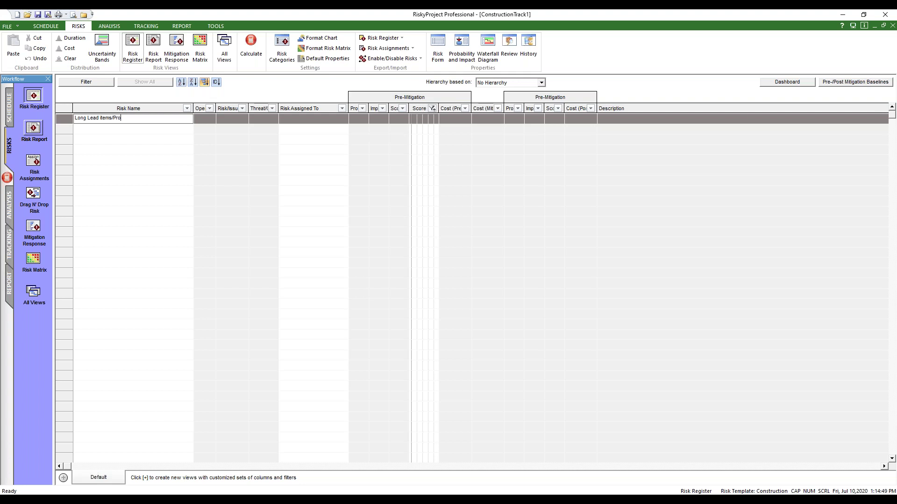
text(cure,enmt)
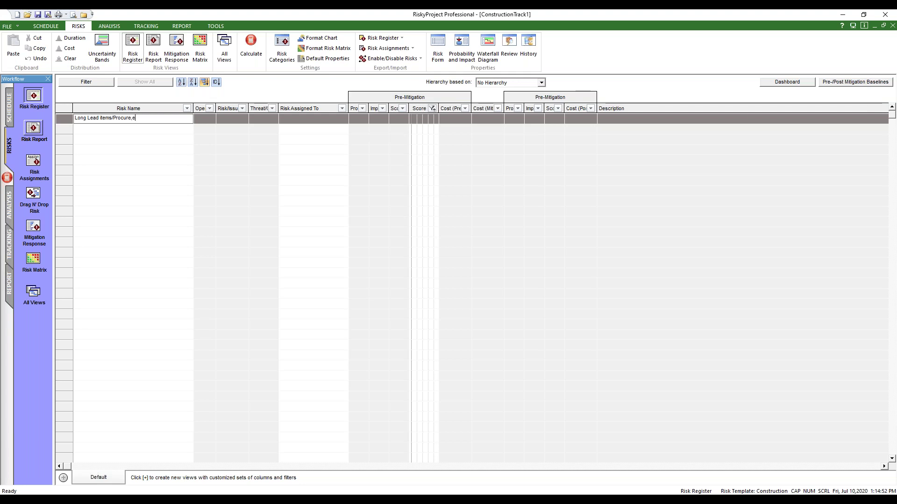
key(BackSpace)
key(BackSpace)
key(BackSpace)
key(BackSpace)
text(ment)
click(145, 164)
Inspect the Long Lead items/Procurement risk's Properties and Custom Properties, then cancel without changes.
click(61, 121)
double_click(61, 120)
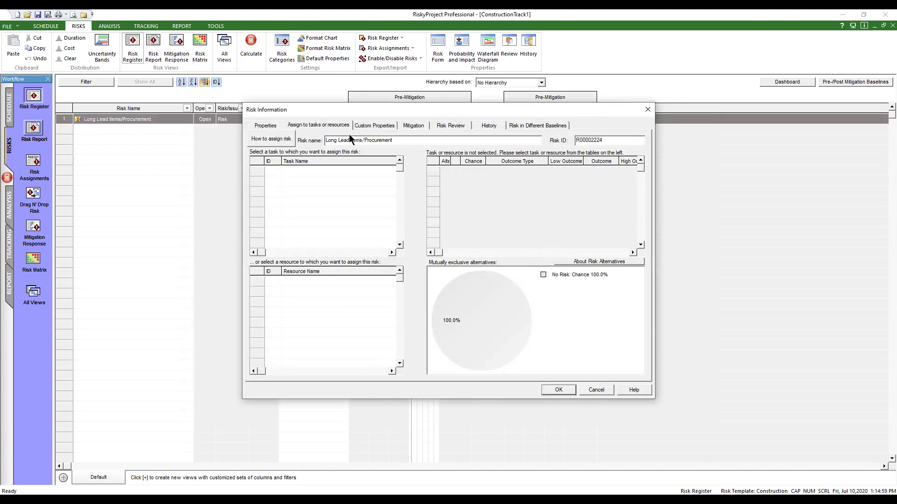
click(265, 126)
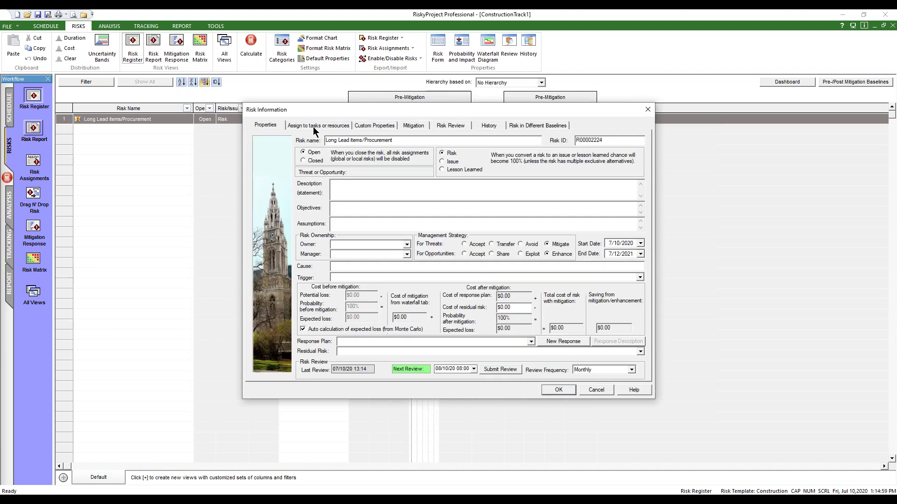
click(376, 126)
click(264, 126)
click(601, 390)
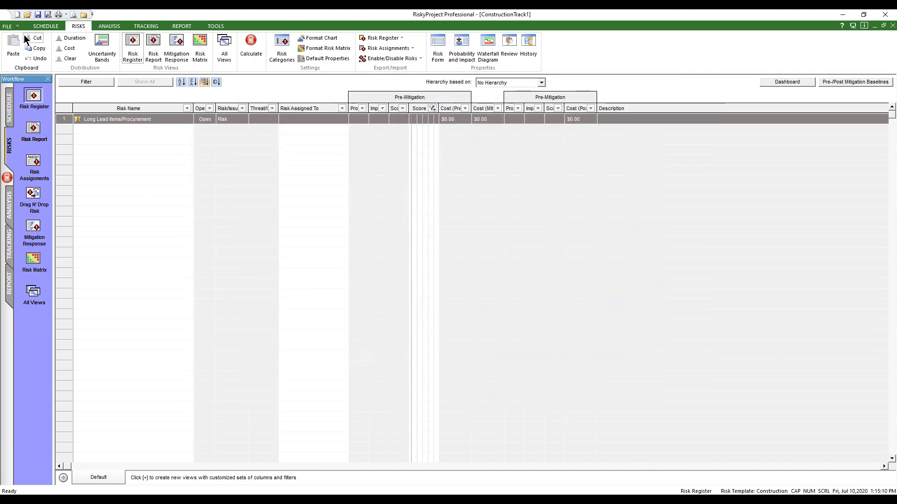
Look over the FILE > Import options and close the menu without importing.
click(17, 22)
mouse_move(38, 191)
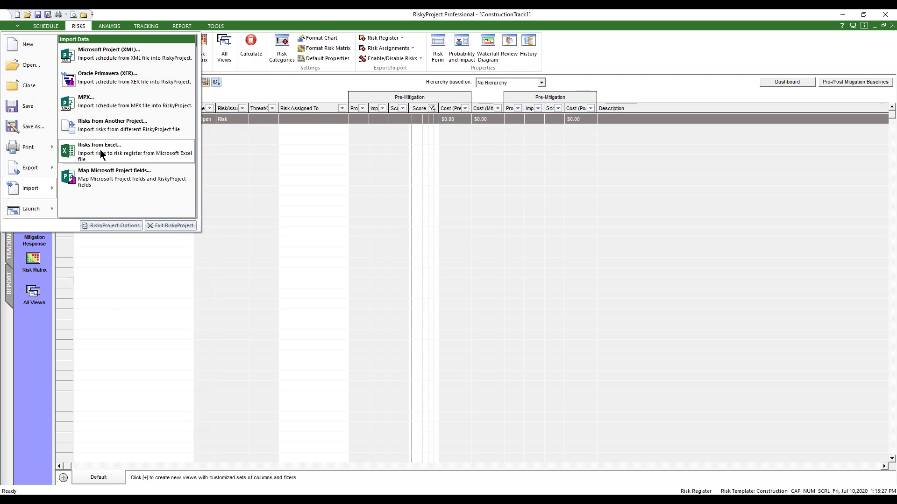
click(265, 269)
Delete the Long Lead items/Procurement risk, confirming with Yes to empty the register.
right_click(78, 121)
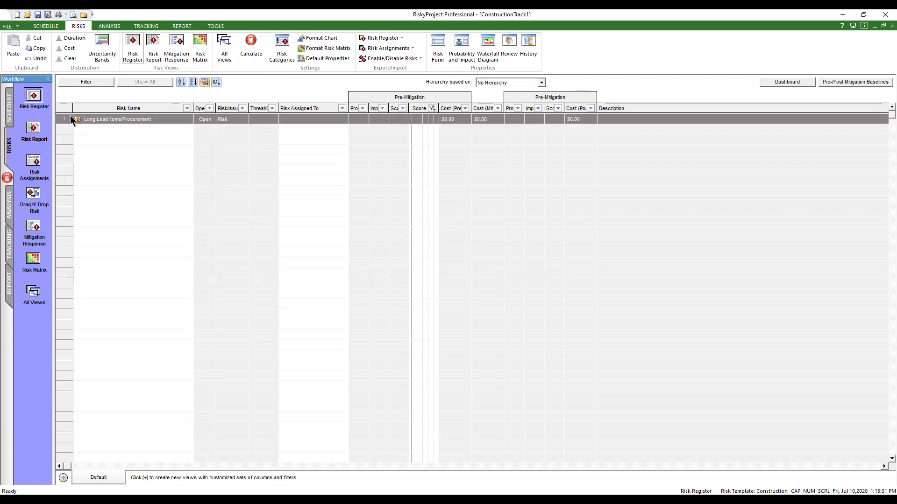
click(92, 156)
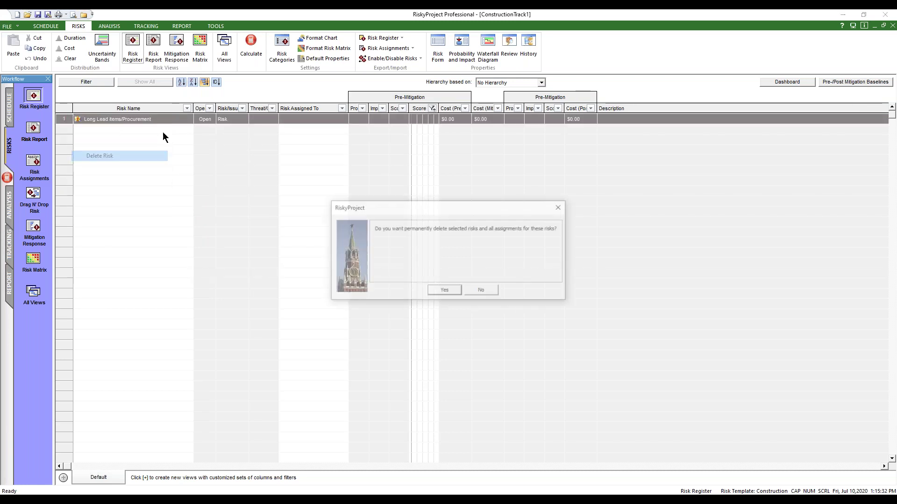
click(459, 292)
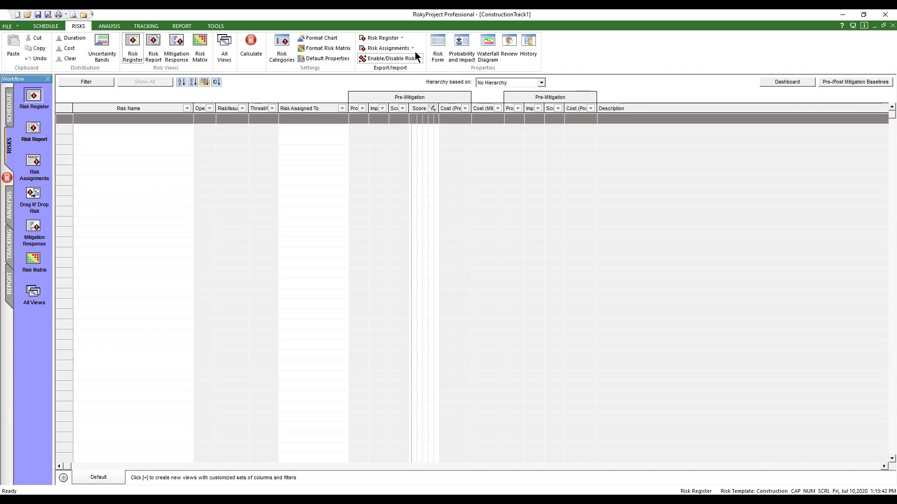
click(398, 60)
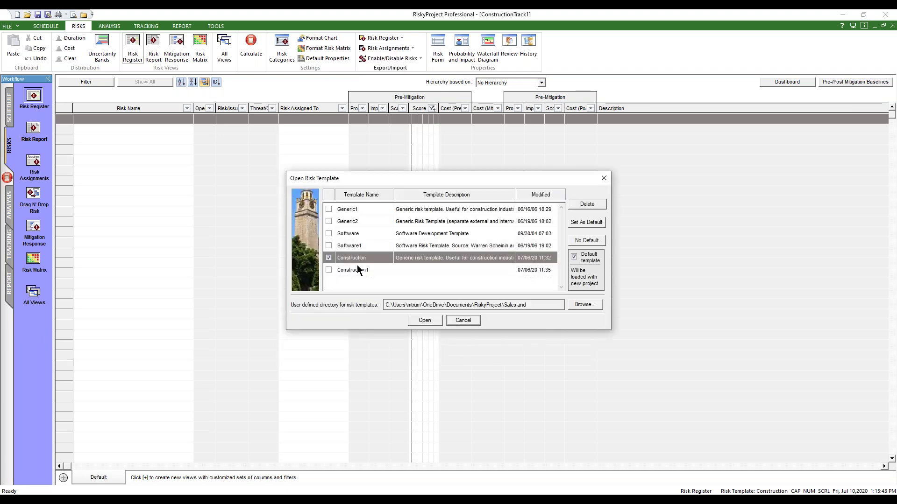
Load the Construction risk template, adding 29 open threats such as Approval delay.
click(425, 320)
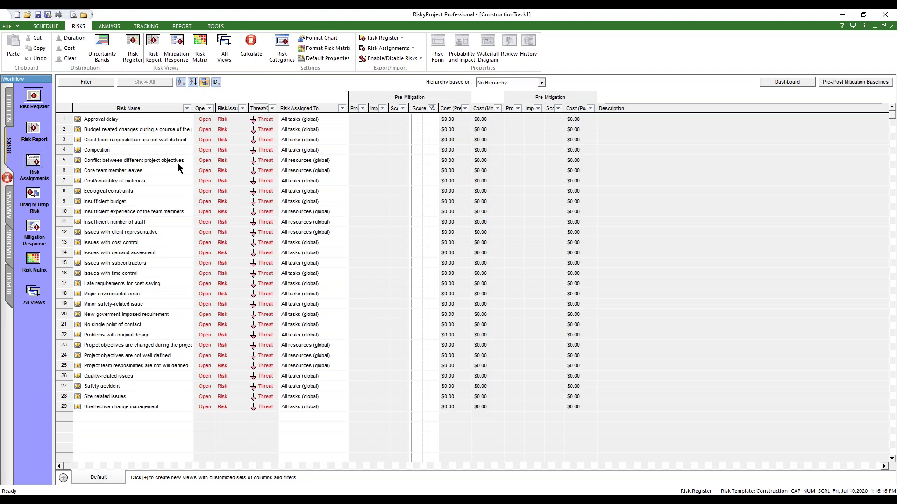
Show Risk Assignments and select Approval delay's Global 15.0% relative-delay assignment.
click(36, 166)
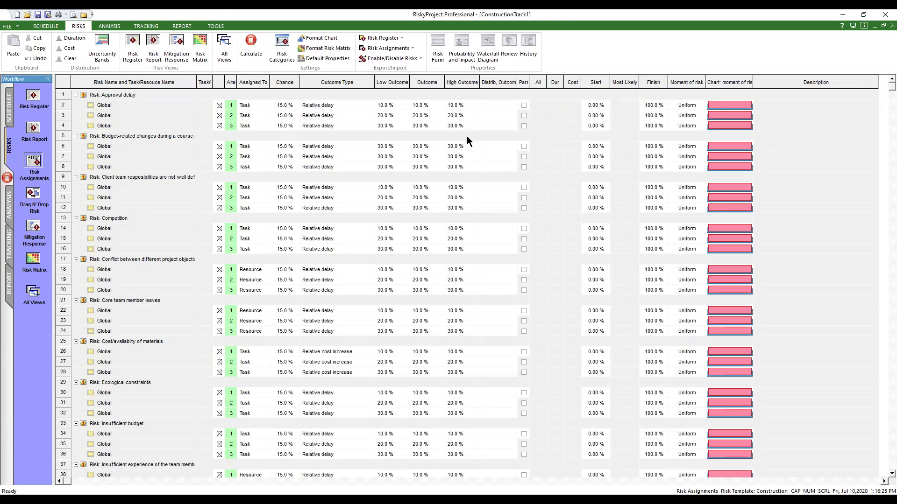
click(107, 108)
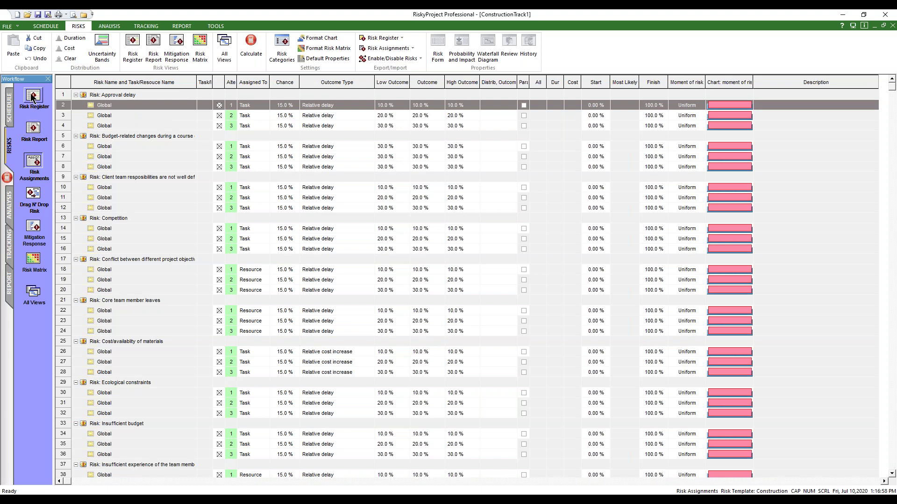
click(411, 49)
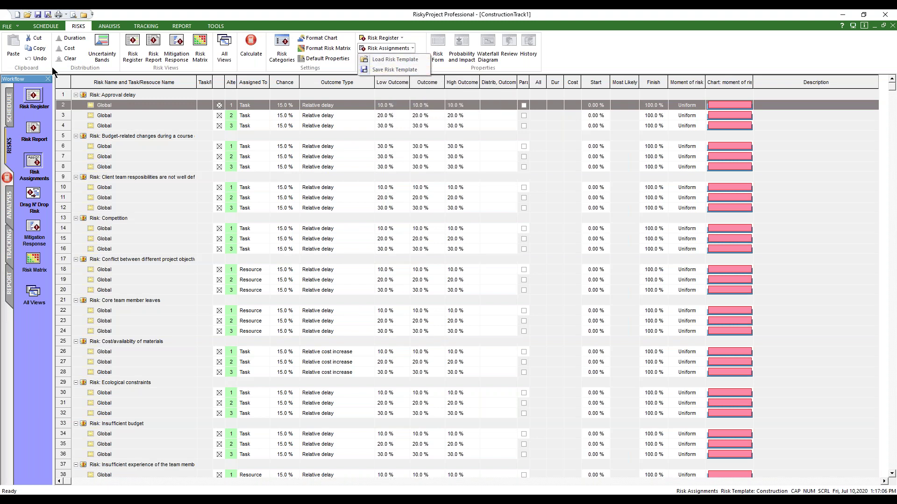
Select all 29 template risks in the Risk Register and delete them.
click(61, 88)
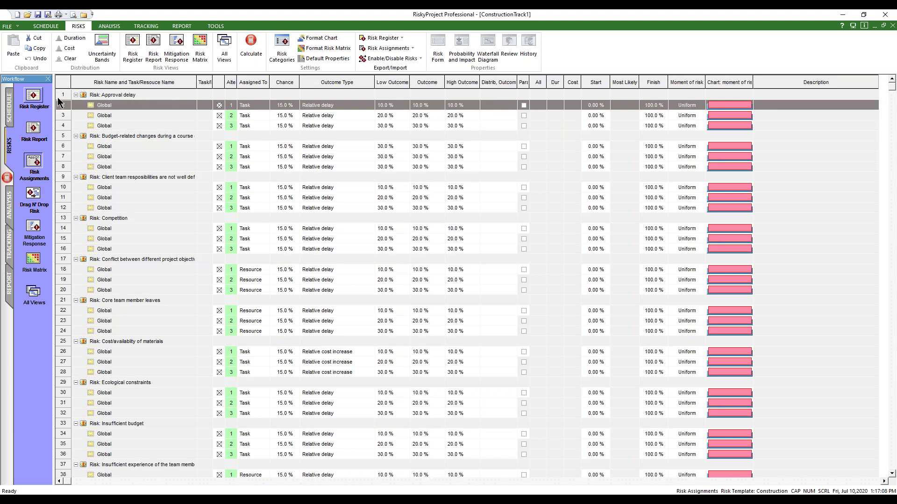
click(37, 100)
drag(62, 120, 60, 407)
right_click(61, 408)
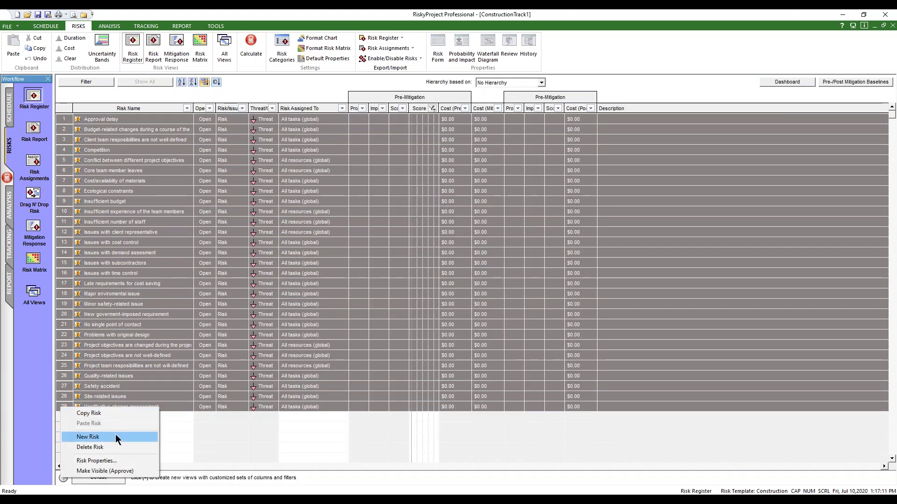
click(94, 448)
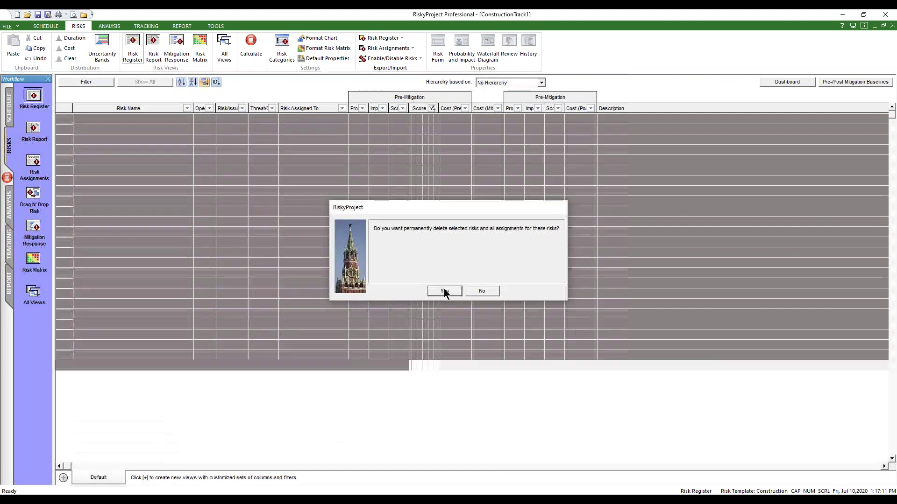
click(444, 290)
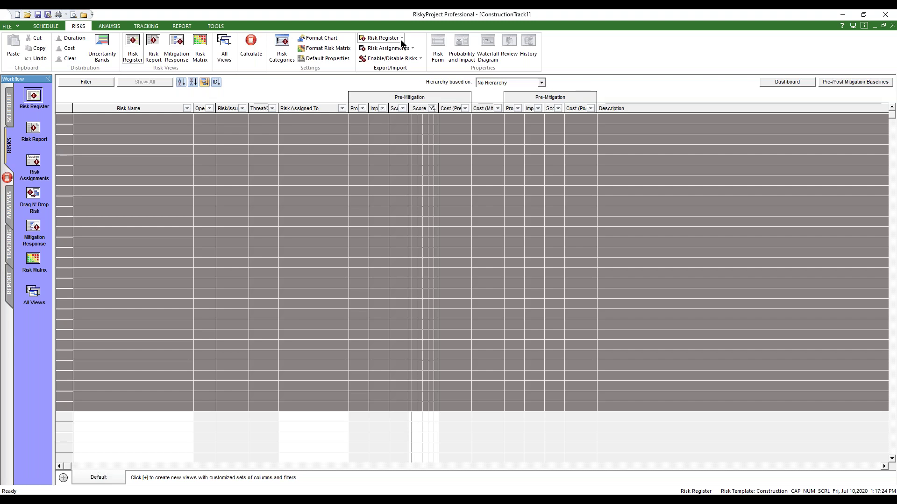
Load the Construction.alr risk register, adding 9 risks from Budgetary Problems to Natural Disasters.
click(400, 37)
click(392, 49)
double_click(220, 186)
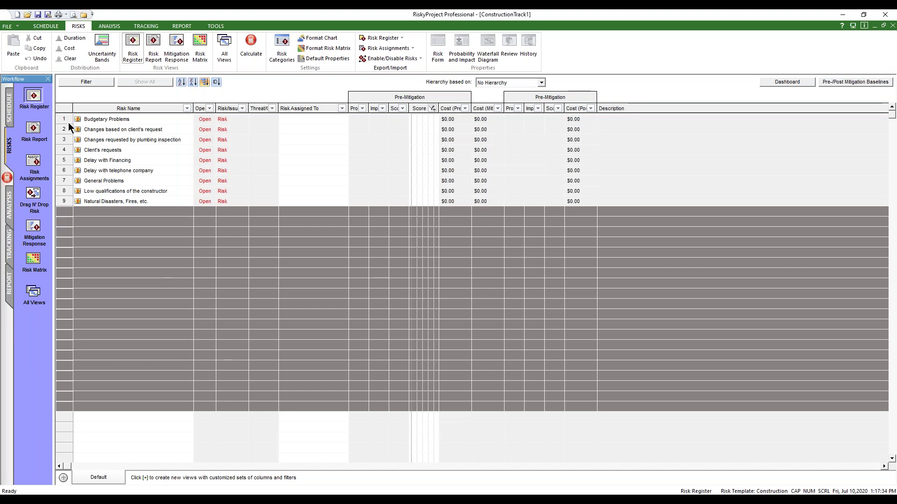
Browse the nine loaded risks, selecting Natural Disasters, Fires, etc. and Low qualifications of the constructor.
click(68, 202)
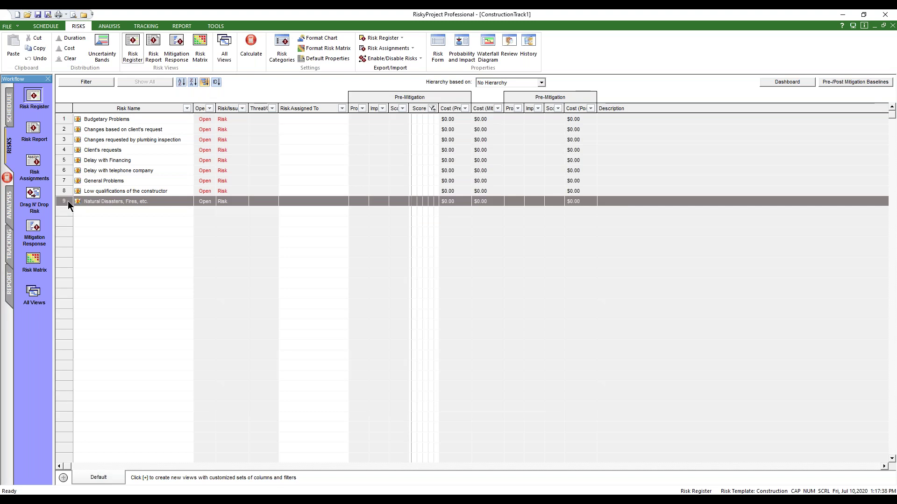
click(29, 172)
click(34, 98)
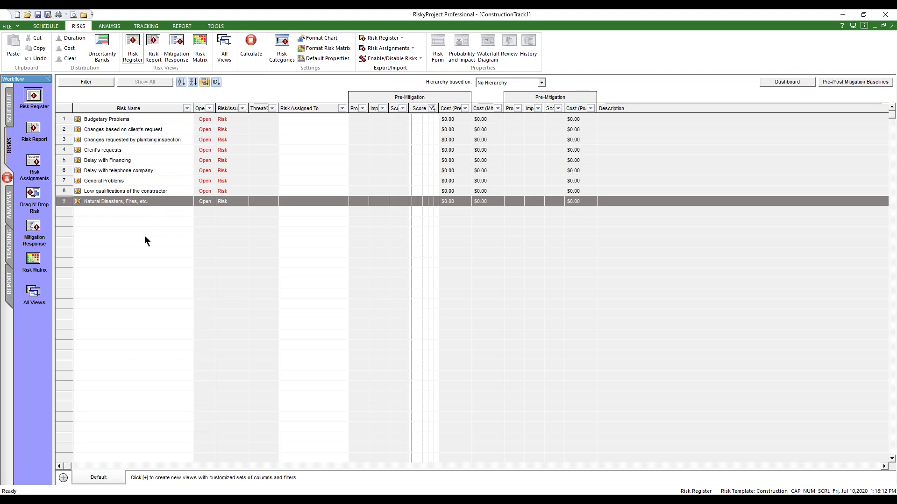
click(66, 192)
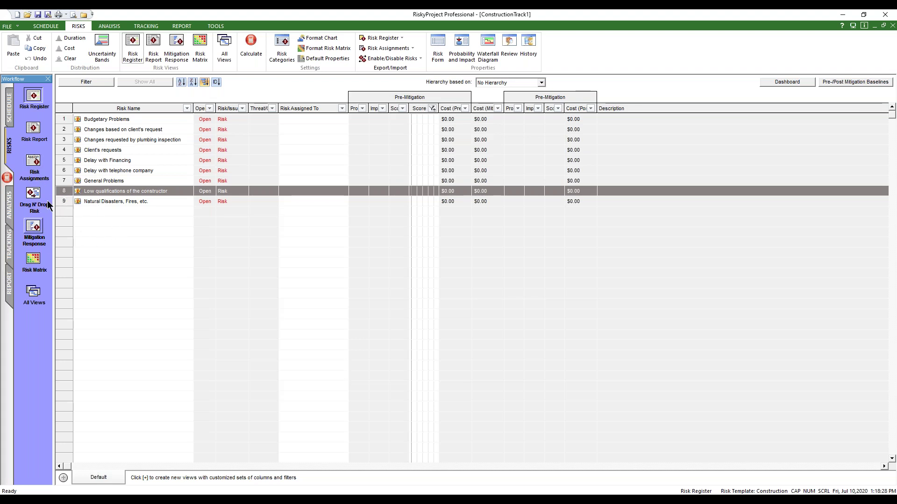
click(32, 197)
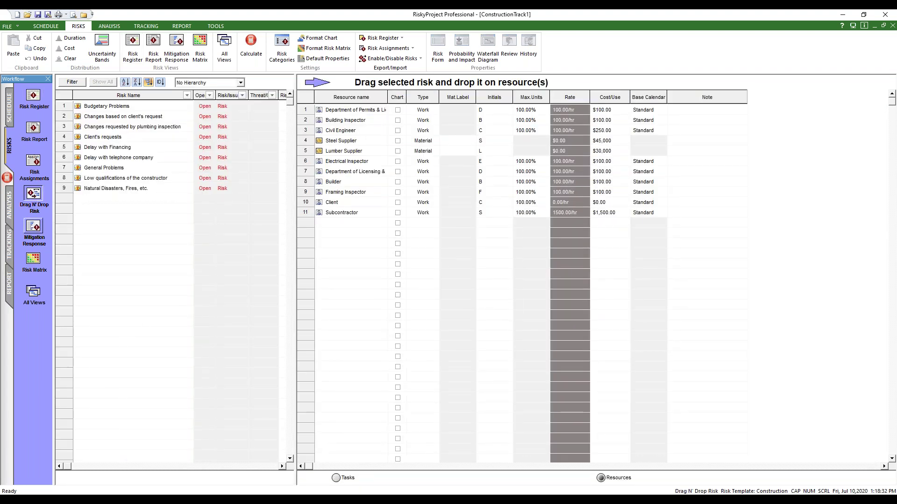
Toggle assignment targets from Tasks to Resources, selecting Subcontractor and the Low qualifications of the constructor risk.
click(336, 478)
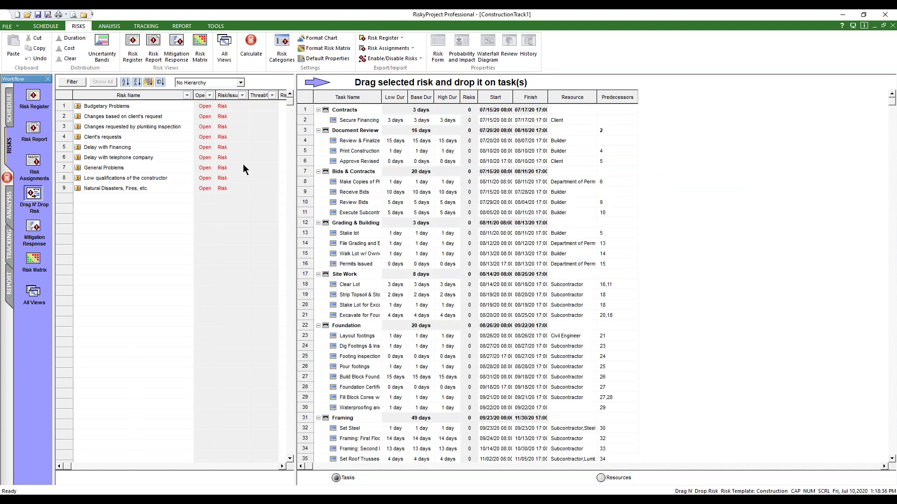
click(73, 169)
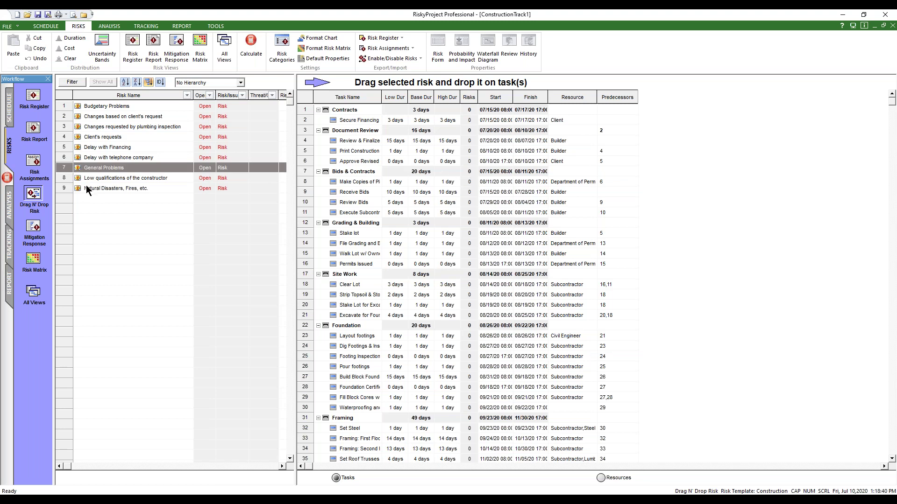
drag(101, 165, 61, 172)
click(601, 478)
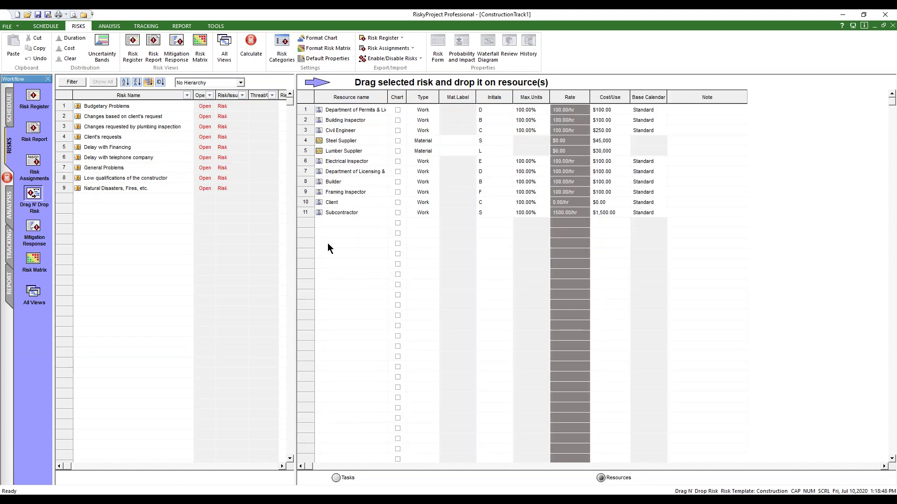
click(306, 212)
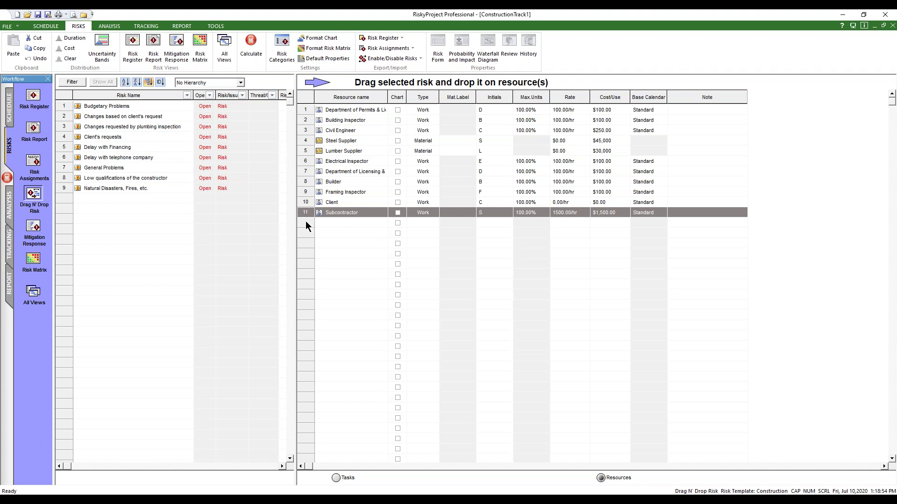
click(66, 178)
Assign Low qualifications of the constructor to Subcontractor as a Relative delay with a 50% chance.
drag(154, 182, 307, 209)
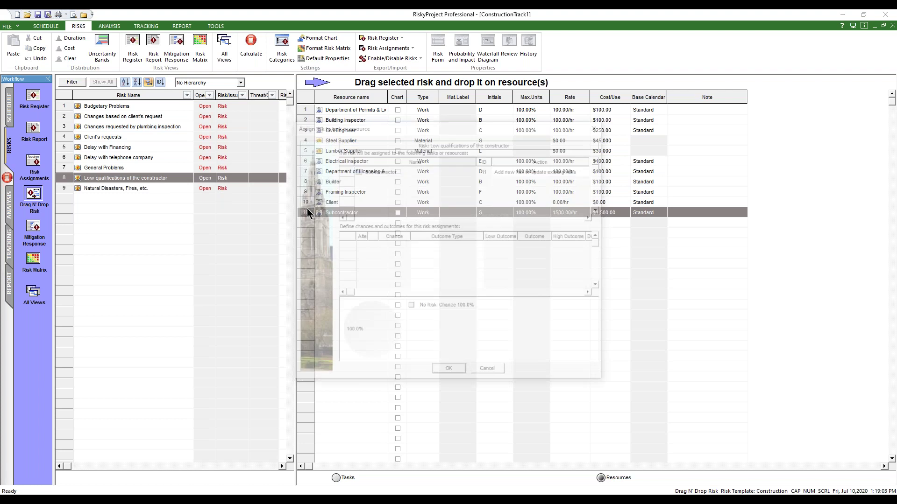
click(461, 245)
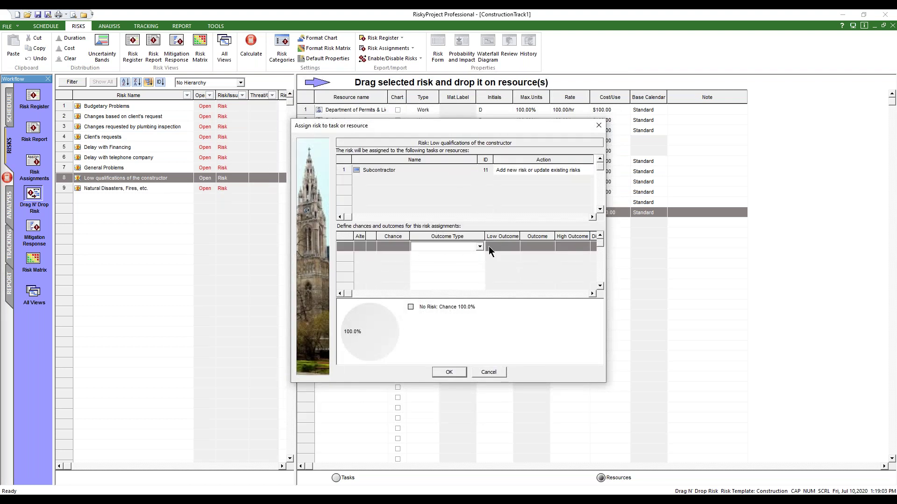
click(480, 248)
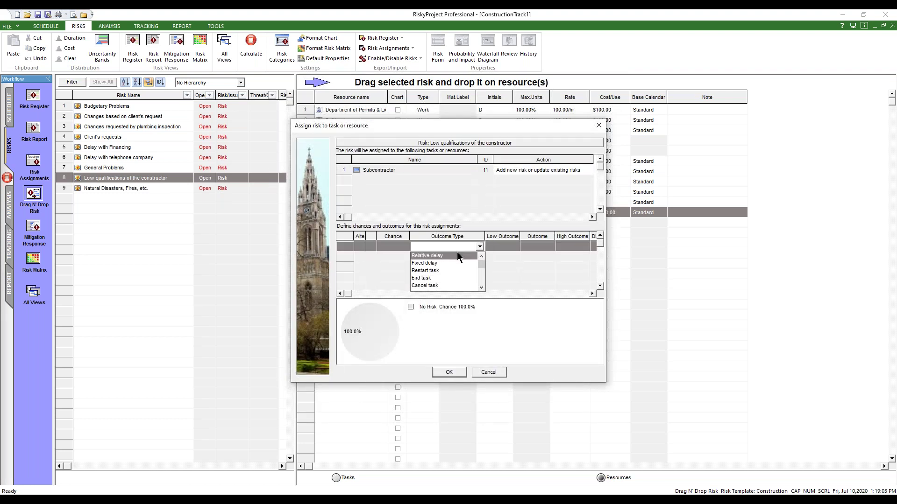
click(457, 256)
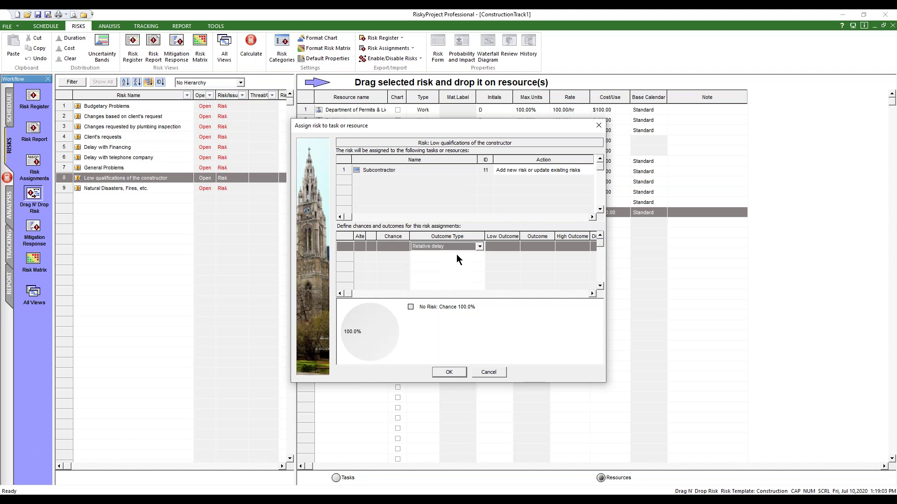
click(395, 247)
drag(396, 248, 350, 243)
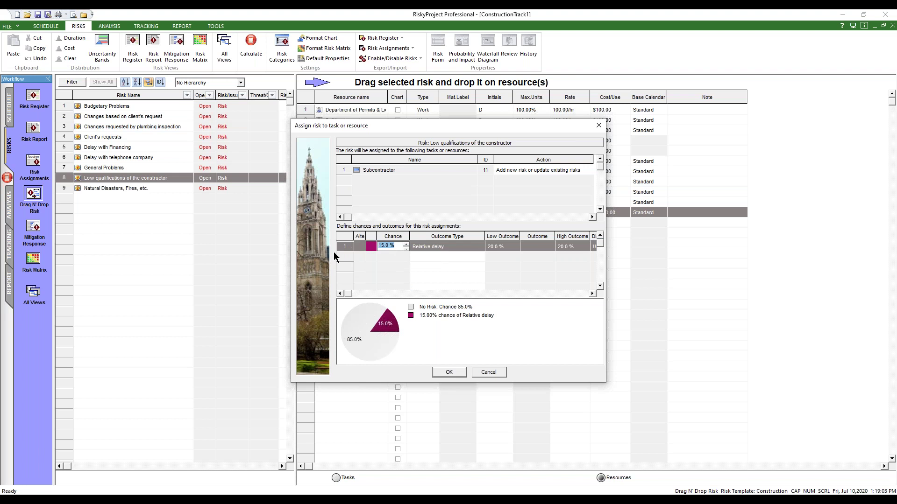
text(50)
click(463, 250)
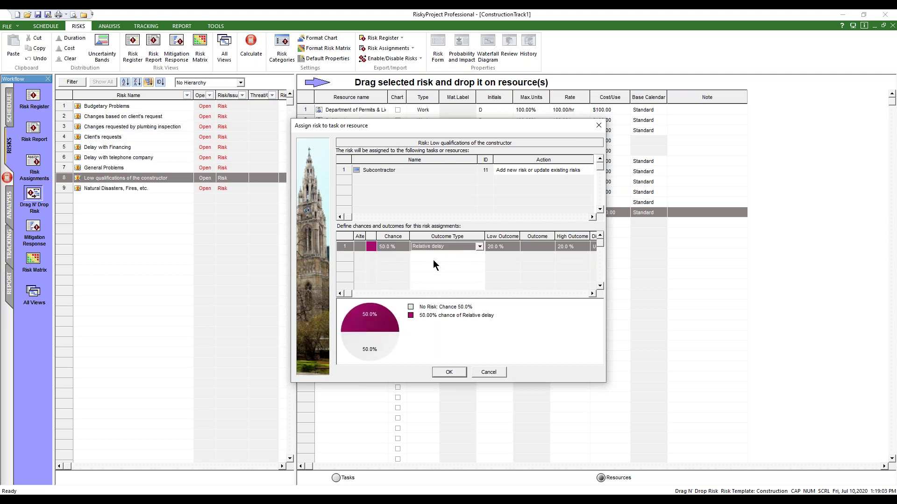
Give the delay a Triangular distribution of 0%, 5% and 10%, and confirm the assignment.
click(592, 245)
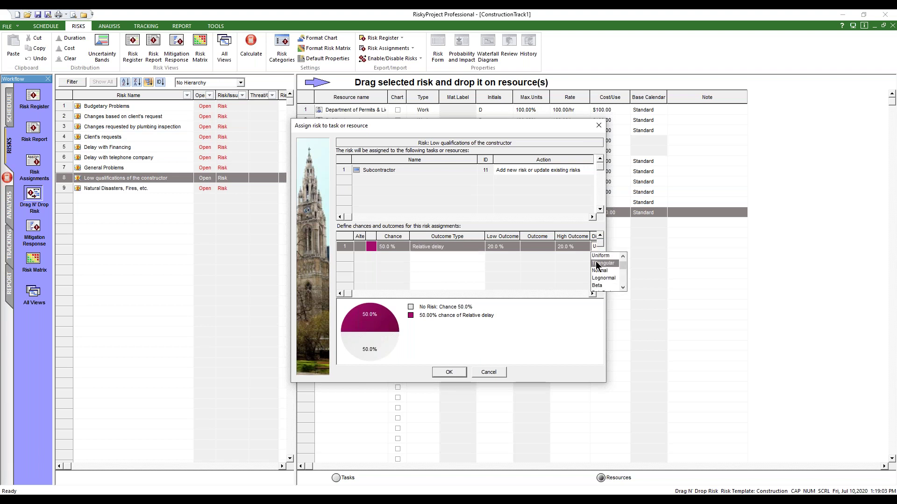
click(597, 264)
click(504, 246)
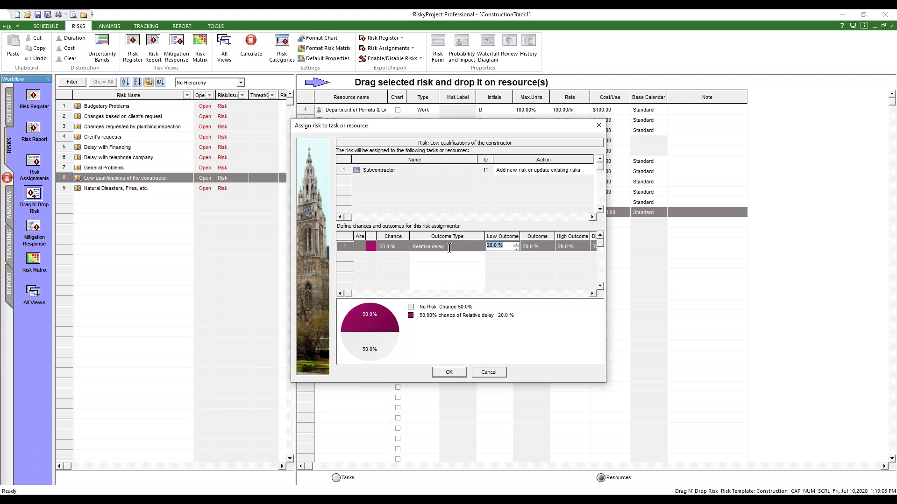
text(0)
key(Tab)
text(5)
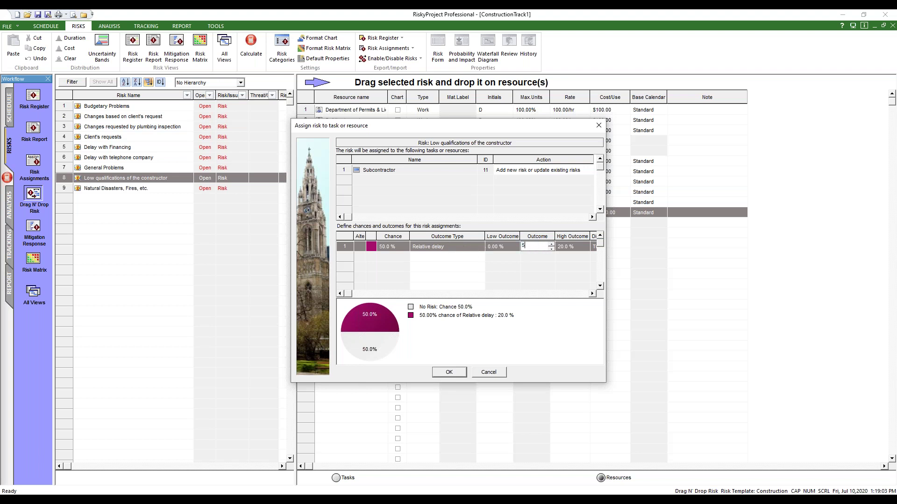
click(492, 265)
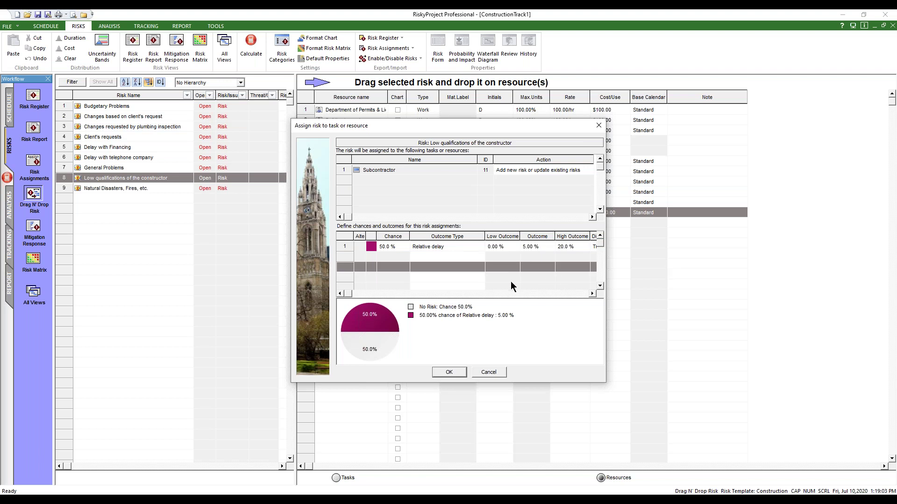
click(536, 248)
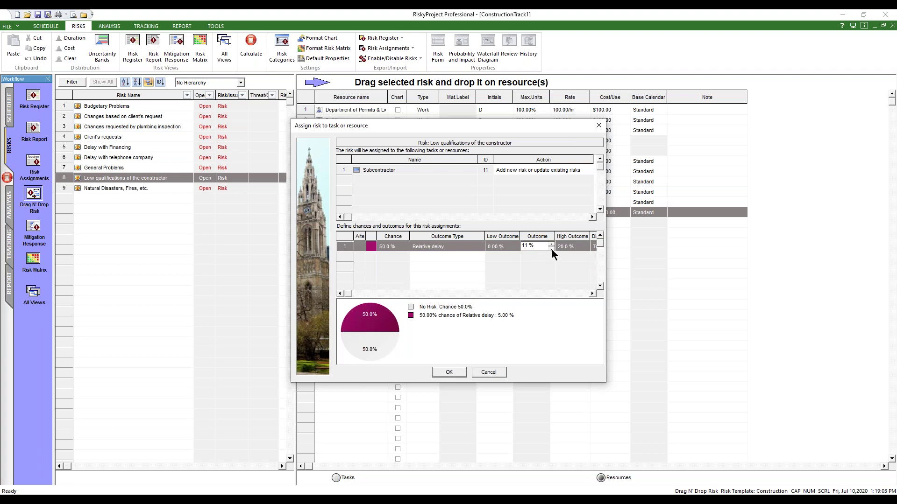
click(537, 267)
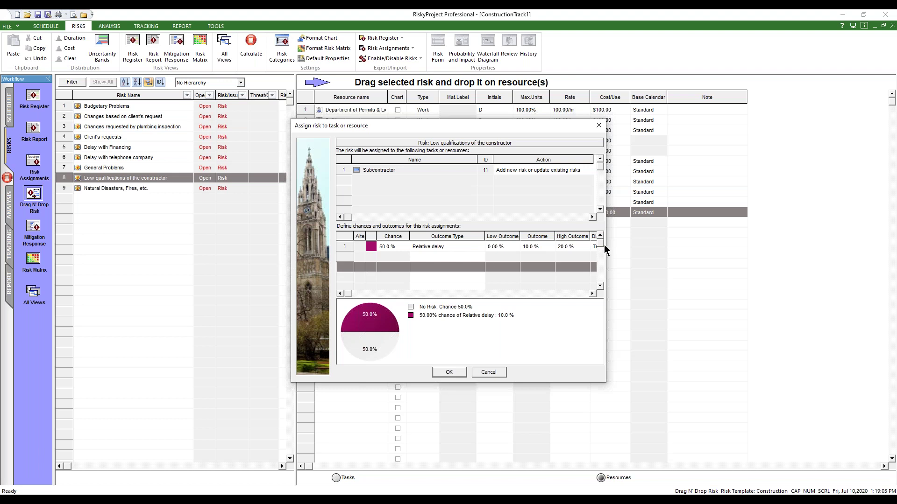
click(449, 372)
Run the simulation and add a cumulative probability curve to the Project Summary's Finish Time chart.
click(252, 46)
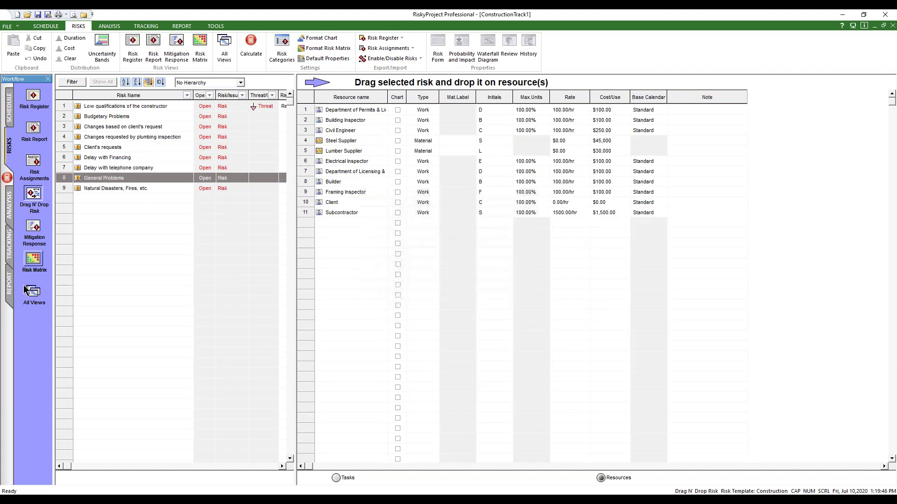
click(7, 213)
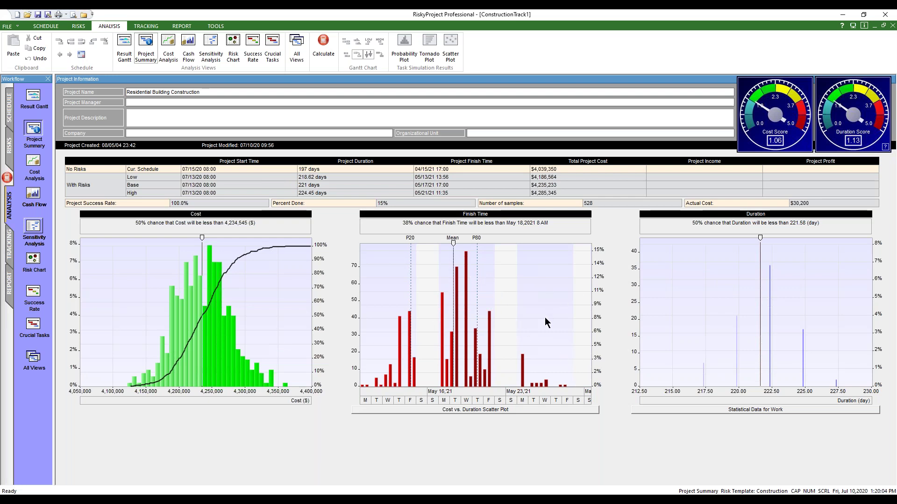
right_click(530, 292)
click(556, 380)
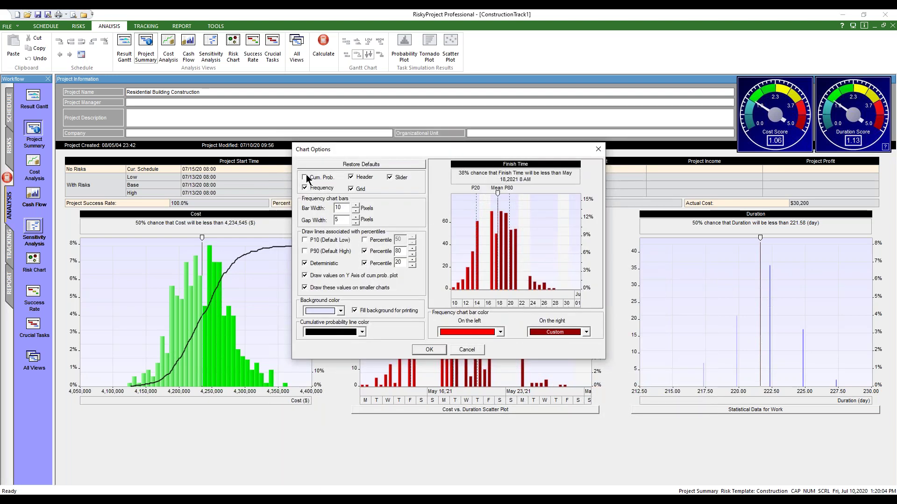
click(305, 177)
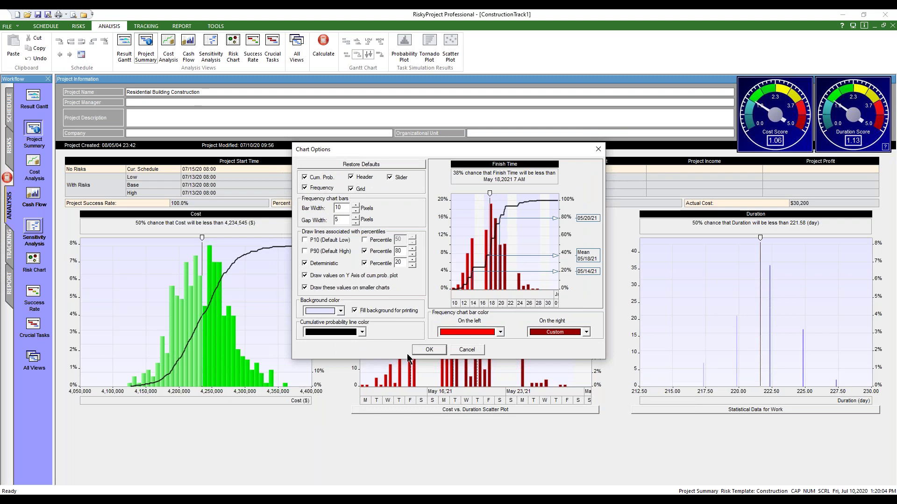
click(423, 350)
right_click(257, 325)
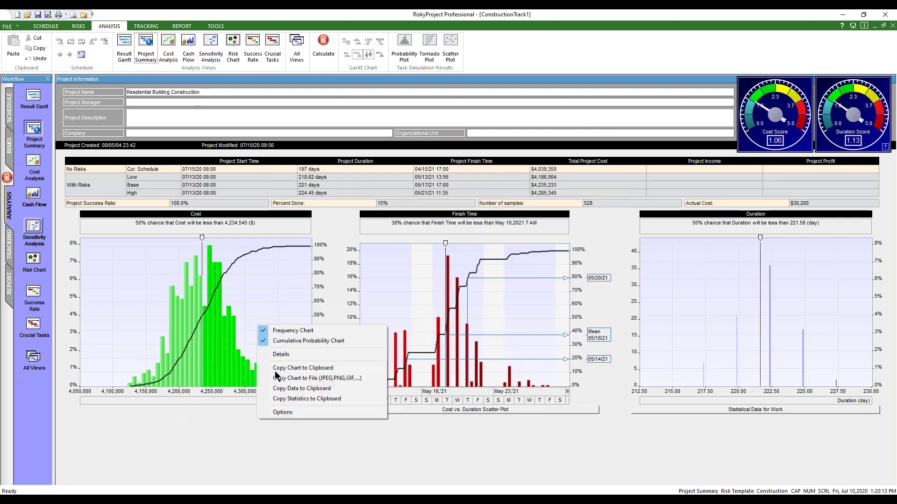
Draw the percentile and mean values on the small Cost chart, then review the detailed cost results.
click(282, 412)
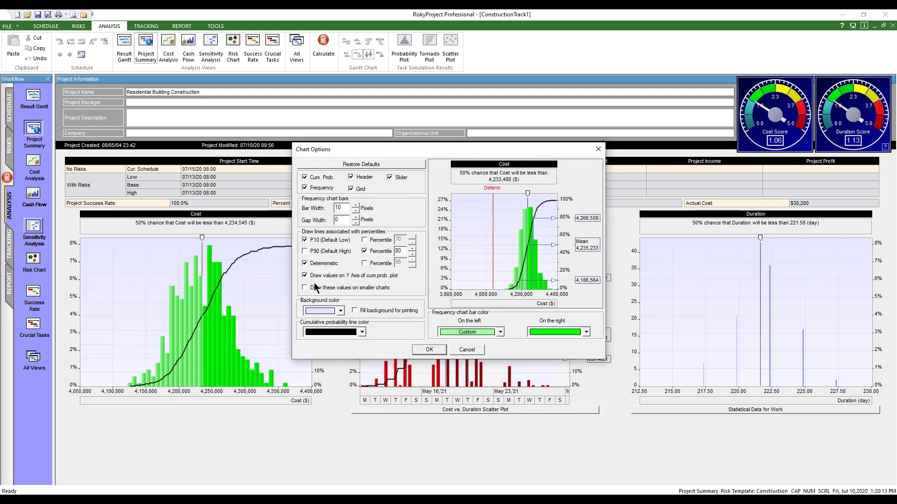
click(305, 288)
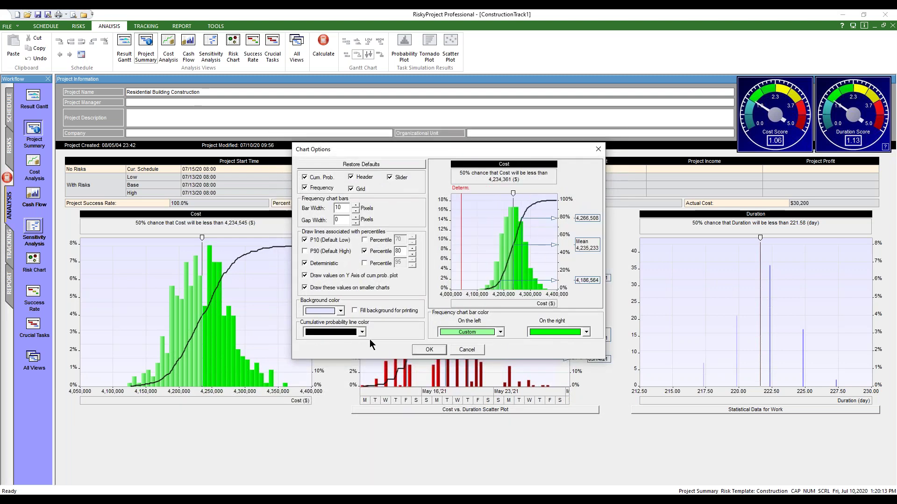
click(420, 348)
double_click(247, 317)
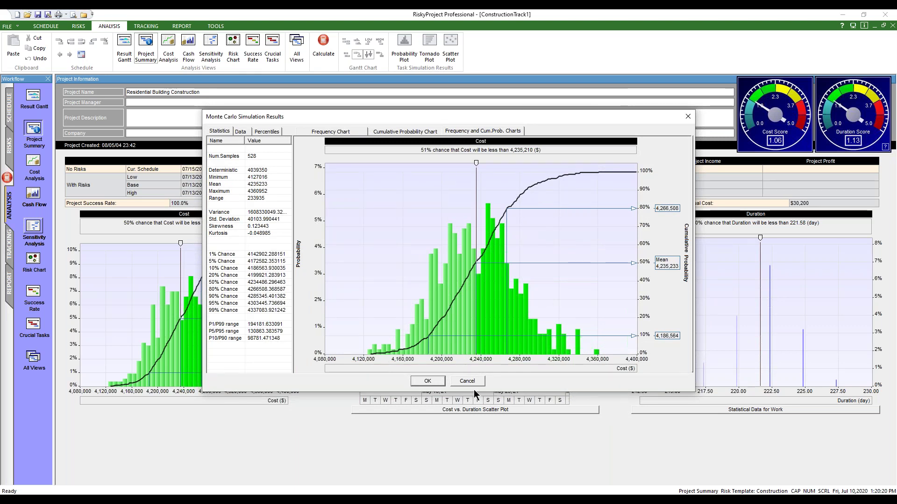
click(426, 381)
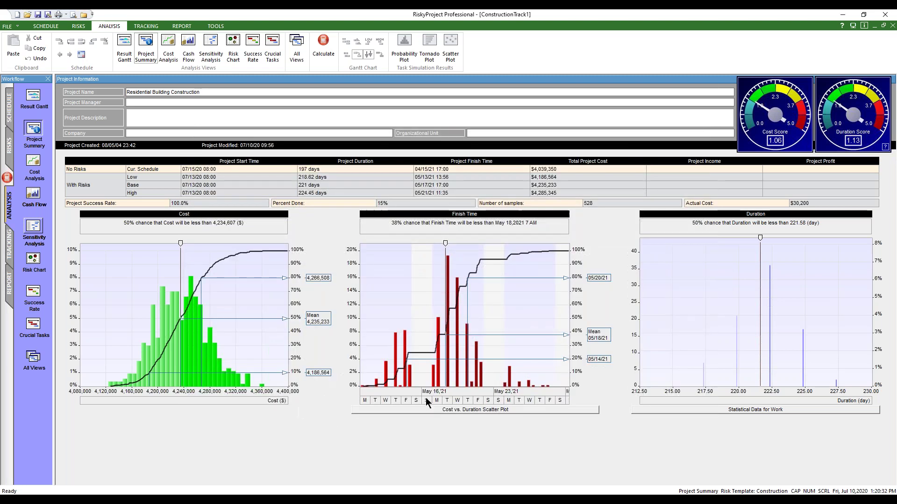
click(716, 410)
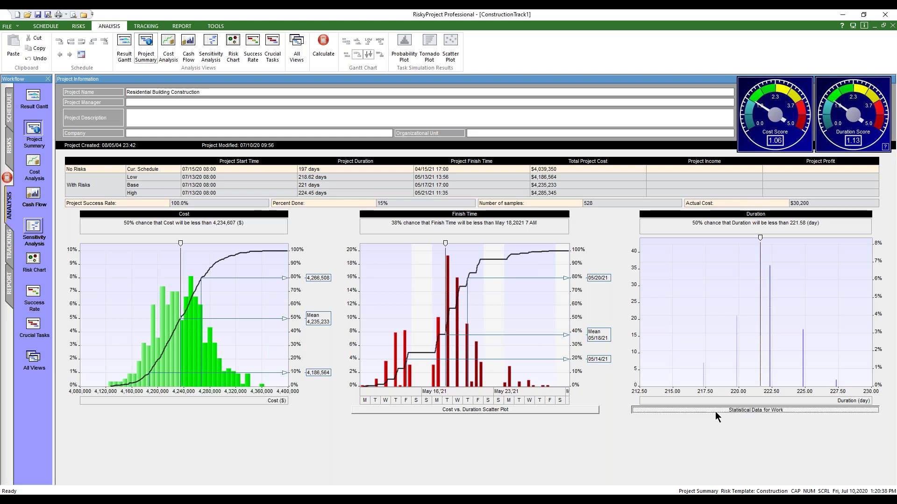
drag(561, 116, 663, 125)
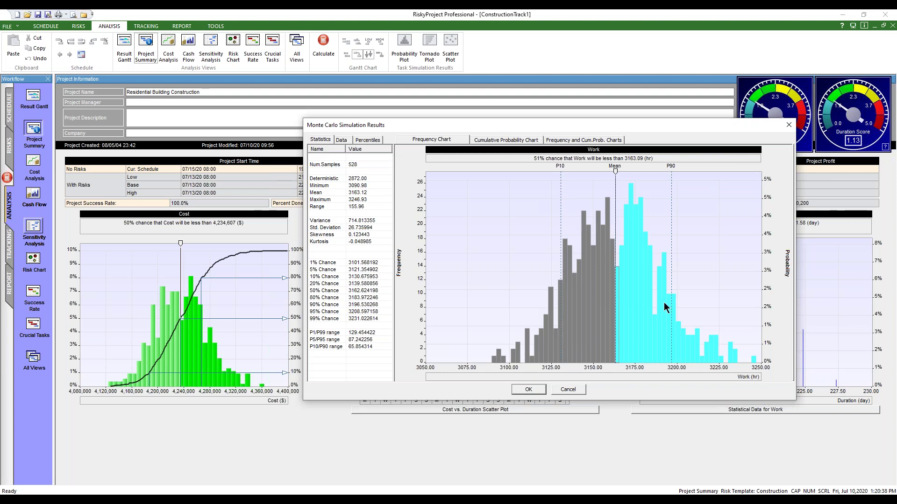
mouse_move(641, 351)
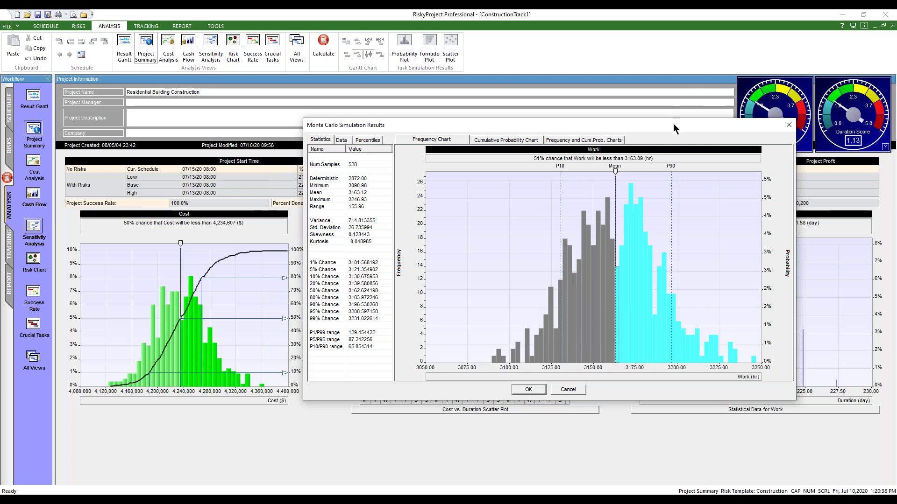
drag(674, 125, 633, 126)
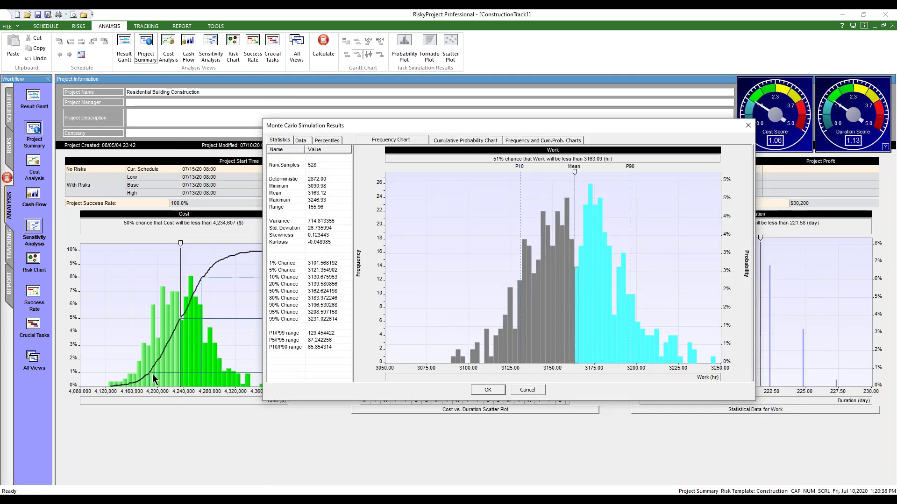
click(748, 126)
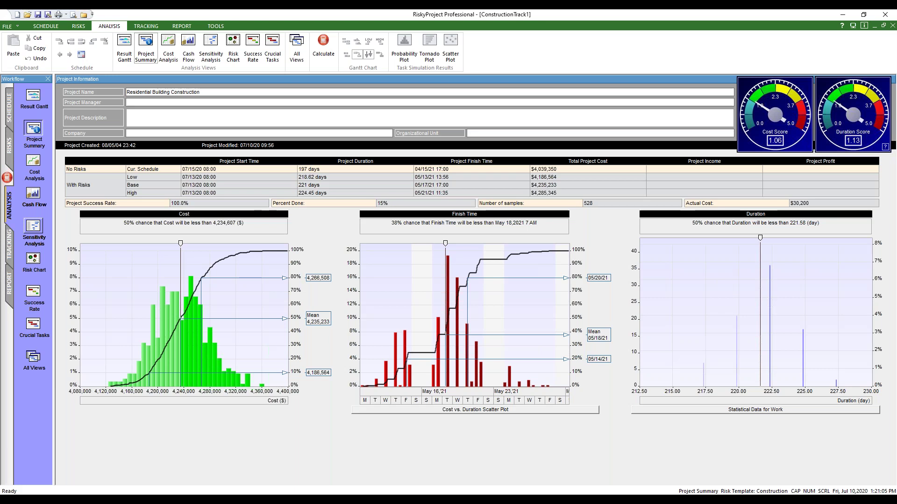
Add a risk named Rate Risk to the risk list, then switch to the schedule's Resources sheet.
click(10, 146)
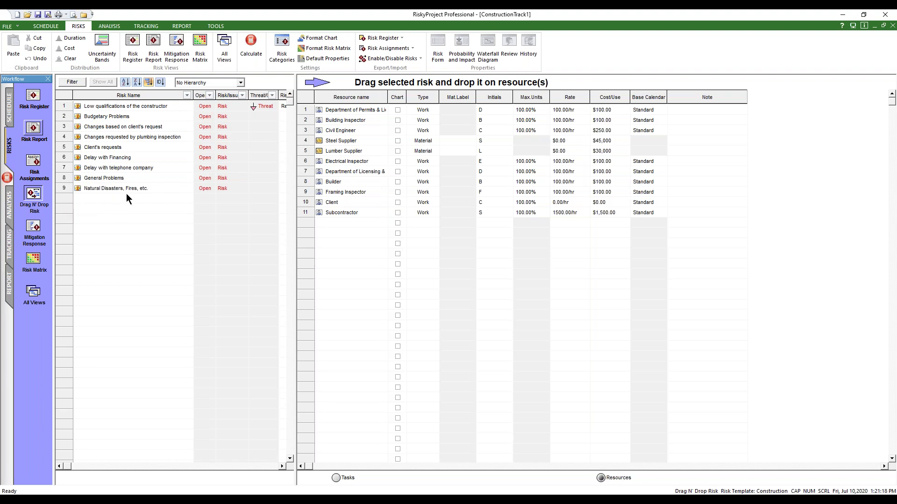
click(100, 199)
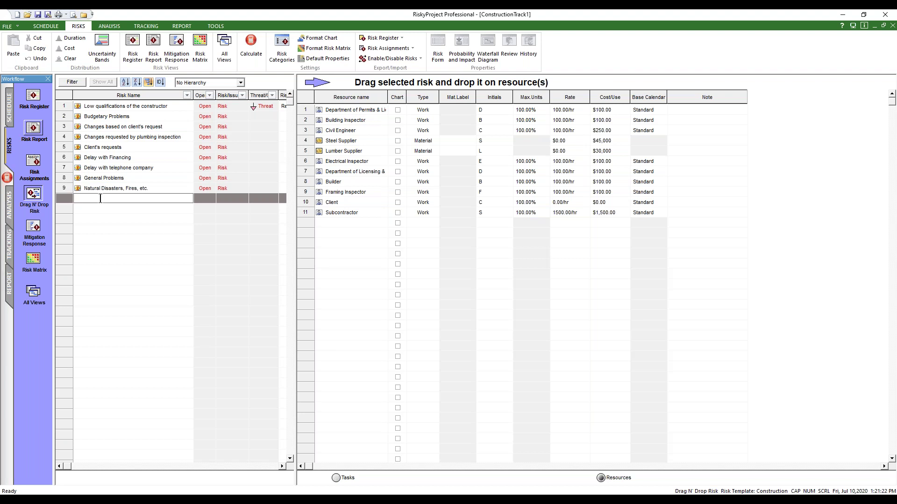
click(108, 231)
click(67, 201)
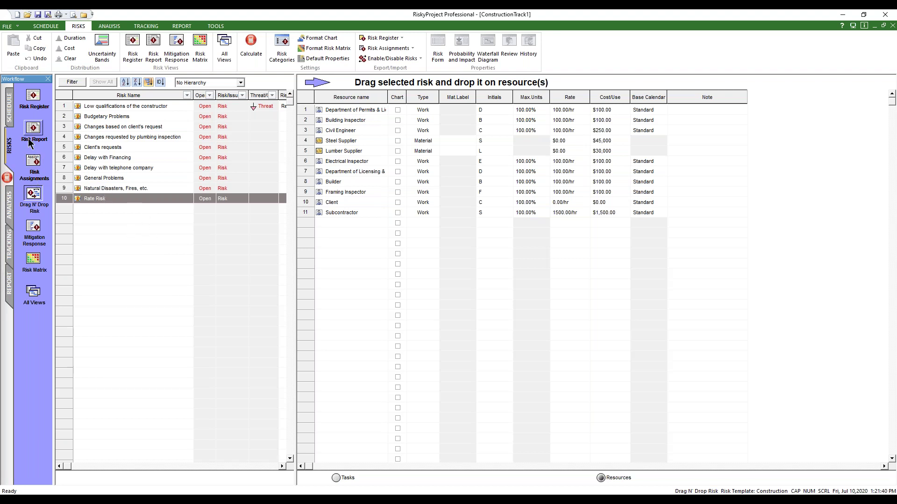
click(9, 107)
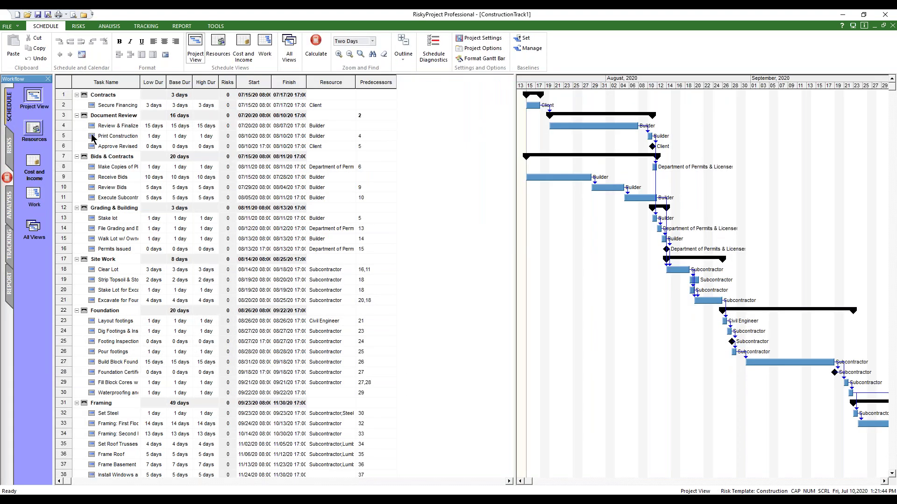
click(36, 136)
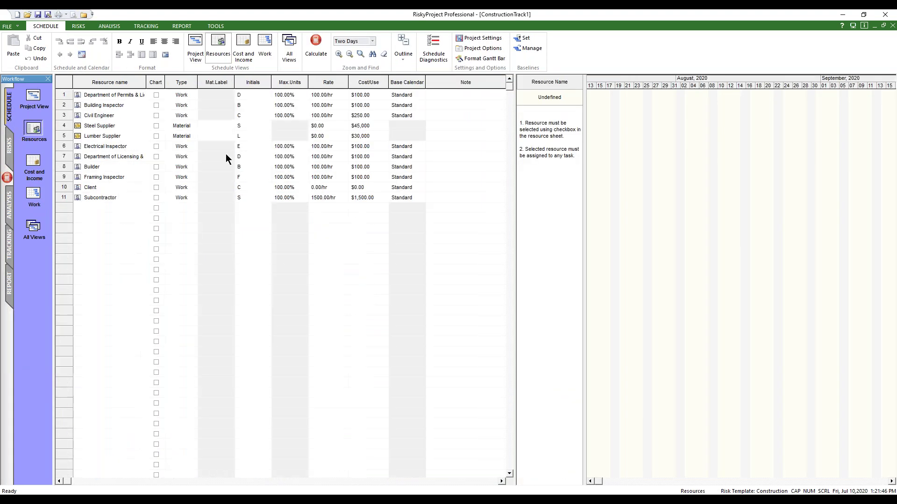
Add Rate Risk to the Steel Supplier resource's risks.
click(65, 128)
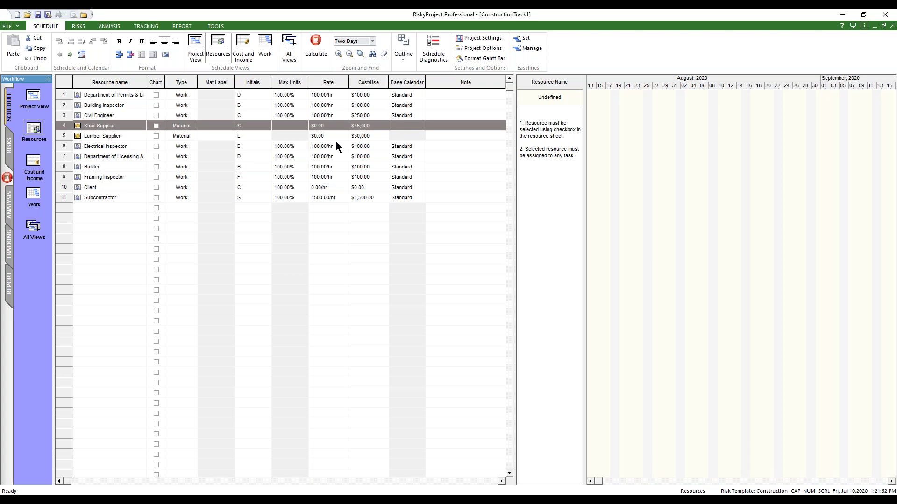
double_click(68, 129)
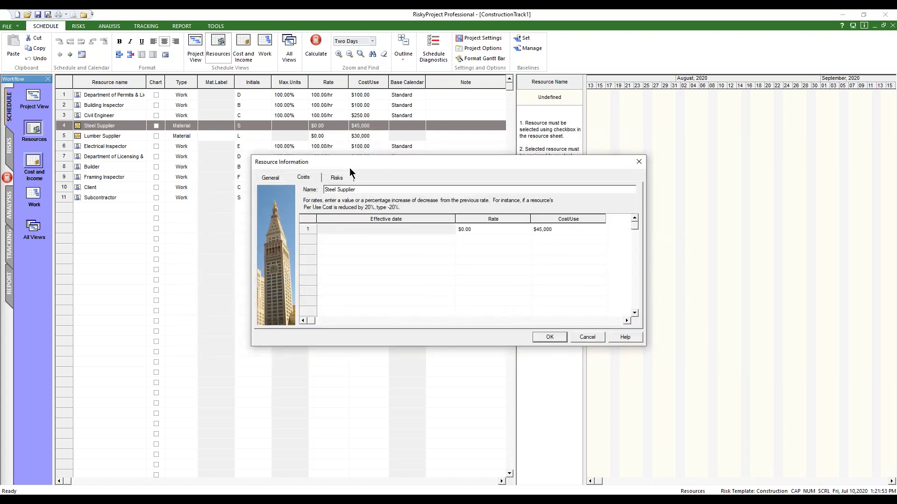
click(347, 179)
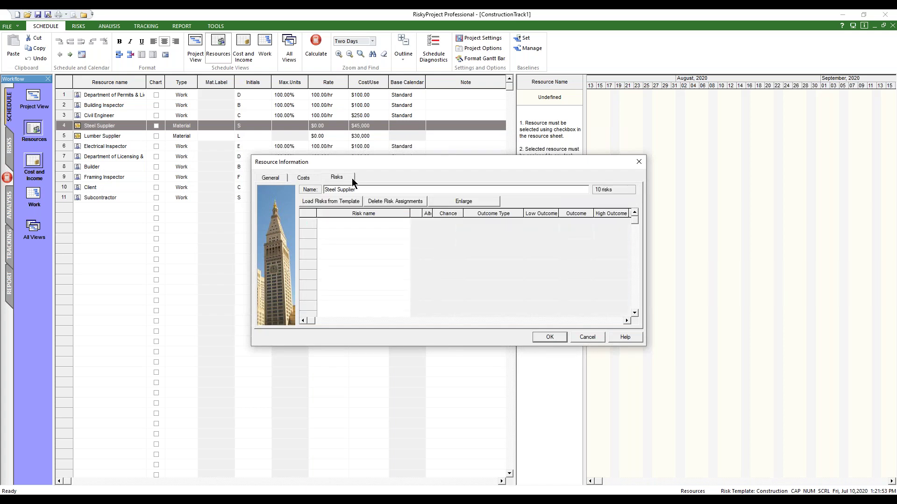
click(406, 225)
click(405, 224)
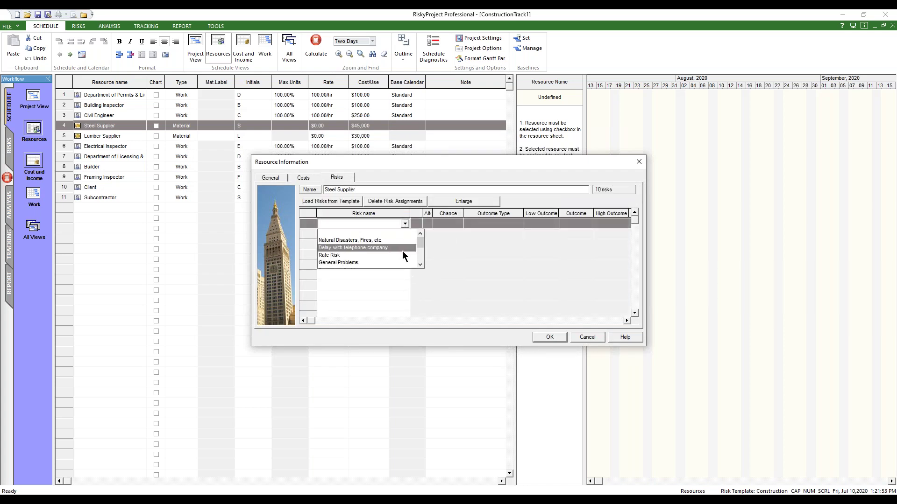
drag(419, 242, 421, 272)
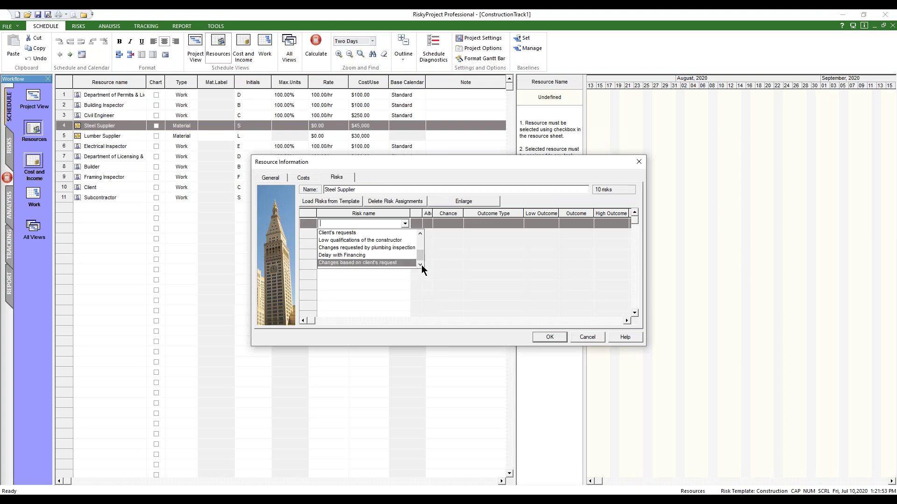
click(421, 233)
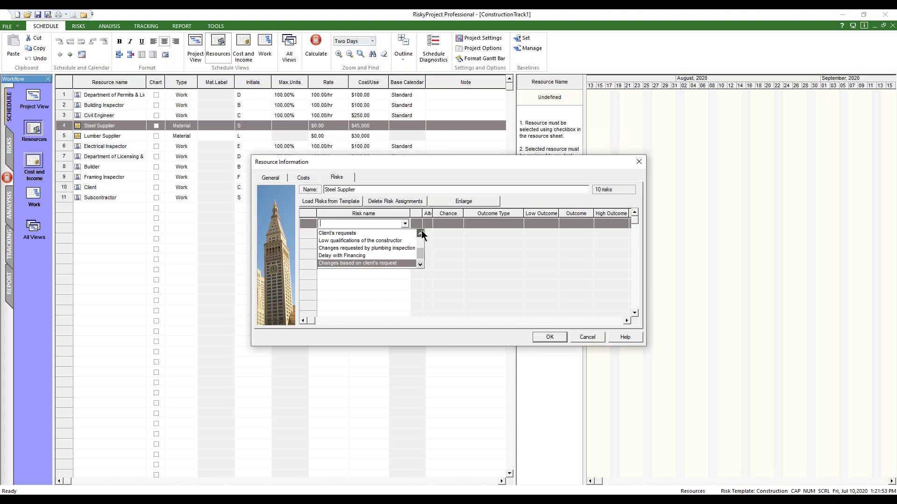
click(420, 233)
click(421, 233)
click(420, 233)
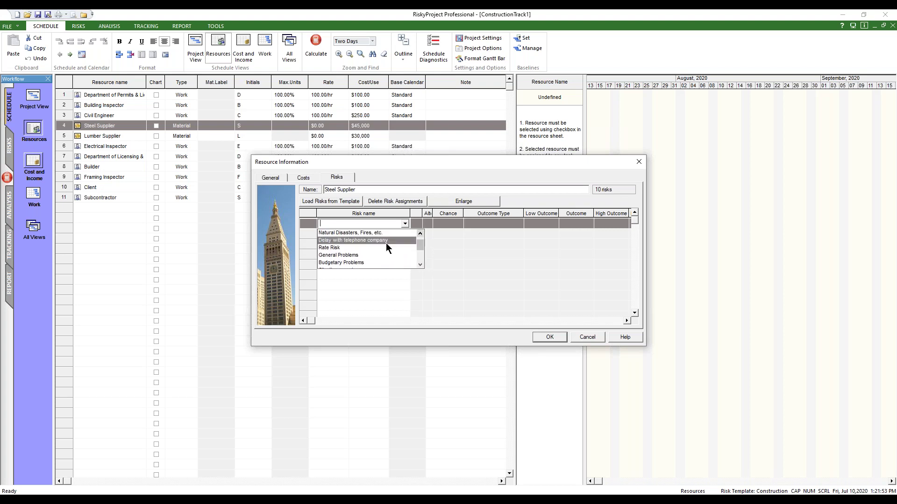
click(373, 243)
click(362, 262)
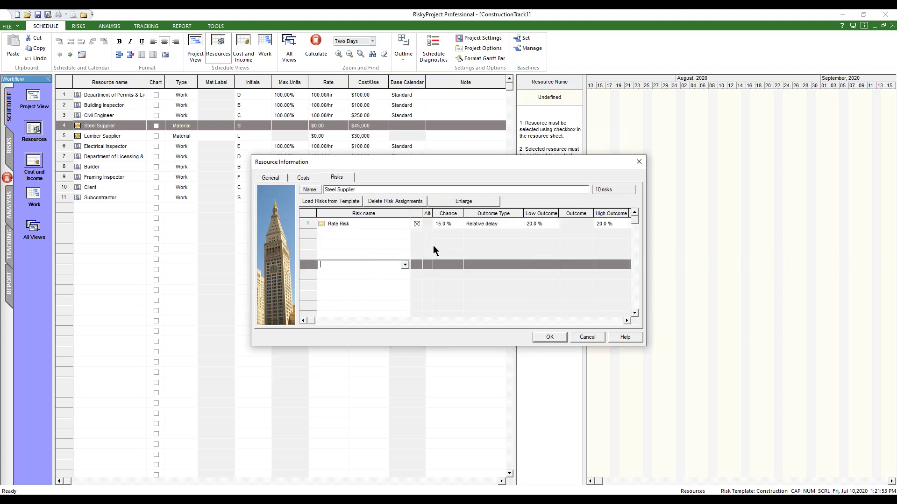
Make Steel Supplier's Rate Risk outcome a Rate increase with a 0% low value.
click(481, 224)
click(519, 224)
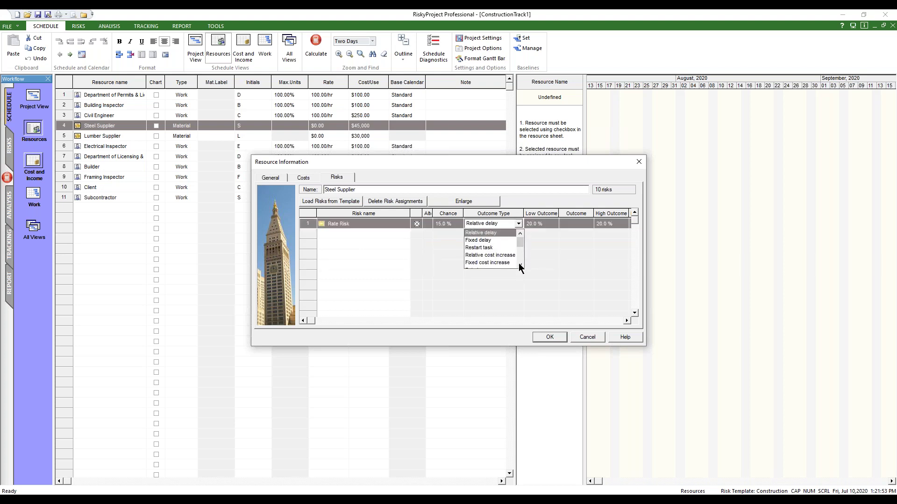
scroll(518, 262, down, 3)
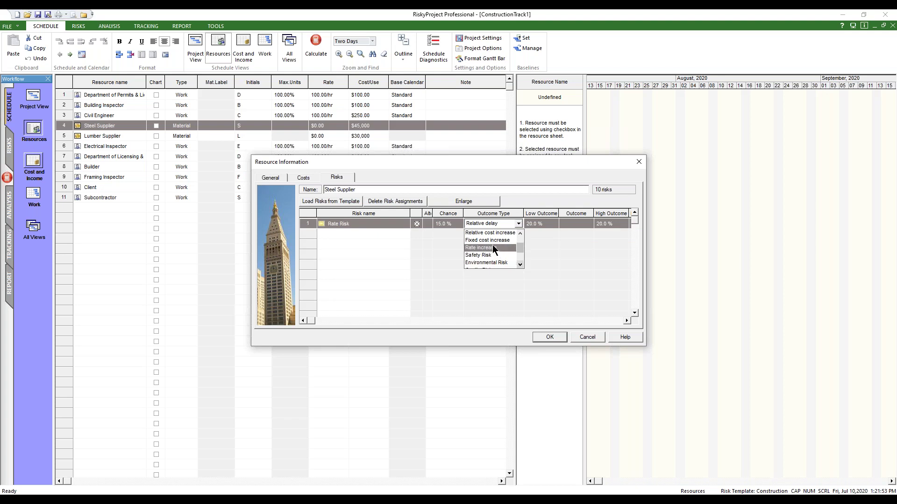
click(494, 248)
click(546, 223)
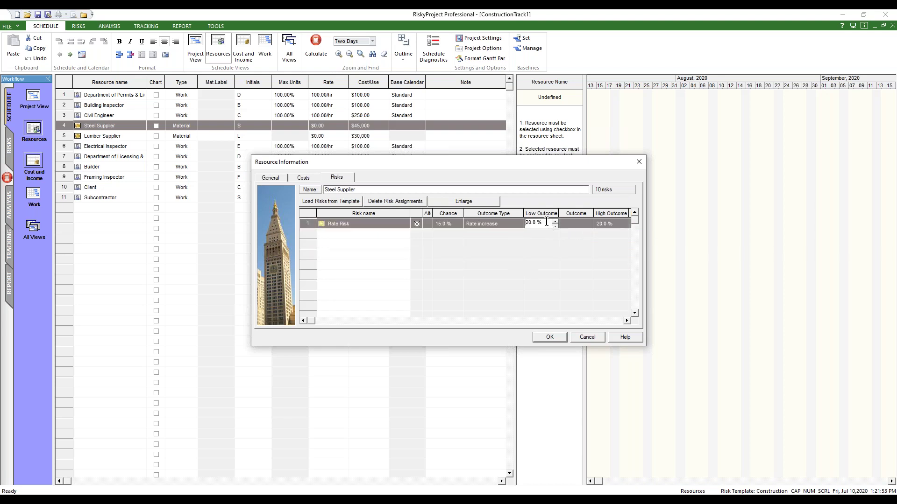
drag(546, 223, 496, 228)
text(0)
click(584, 225)
Give the rate increase a Triangular distribution with a 5% most likely outcome and close the dialog.
drag(393, 218, 374, 218)
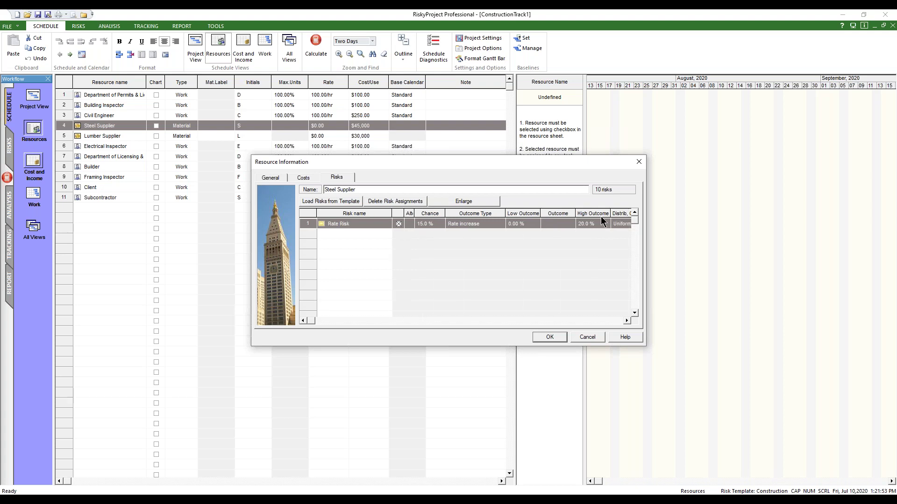
click(626, 224)
click(624, 240)
click(556, 227)
double_click(561, 223)
text(5)
click(527, 254)
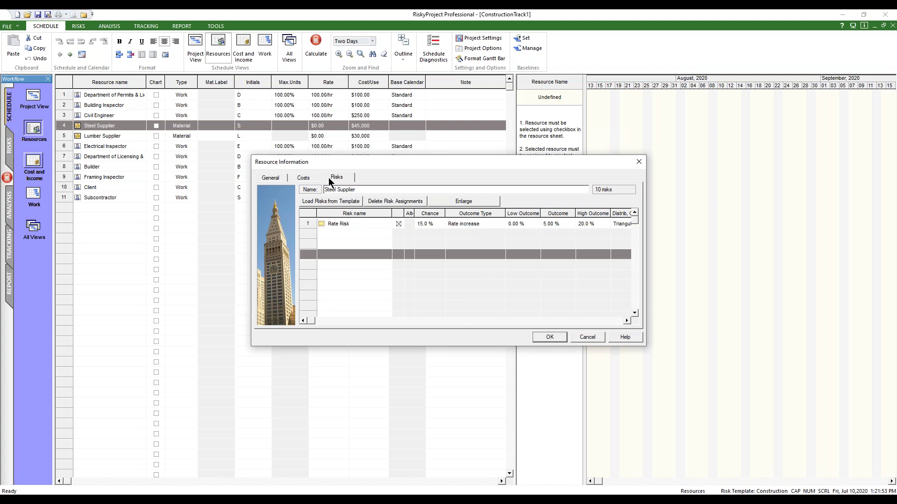
click(304, 178)
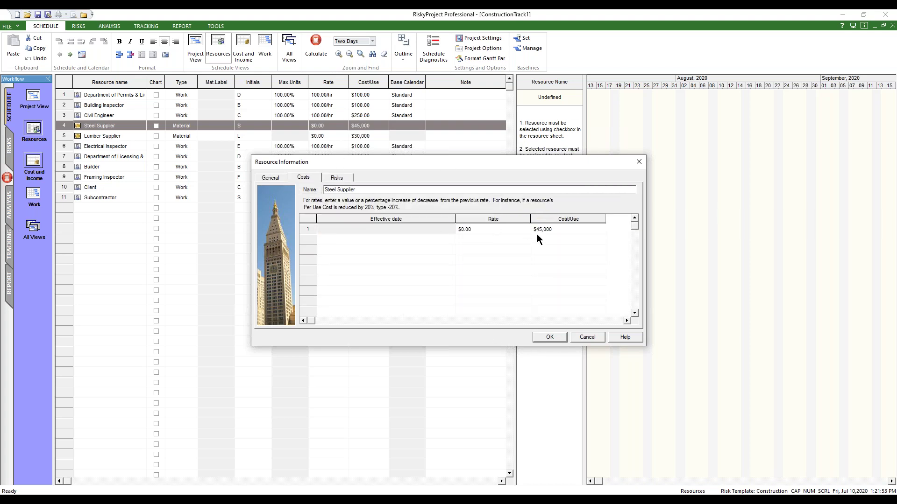
click(545, 340)
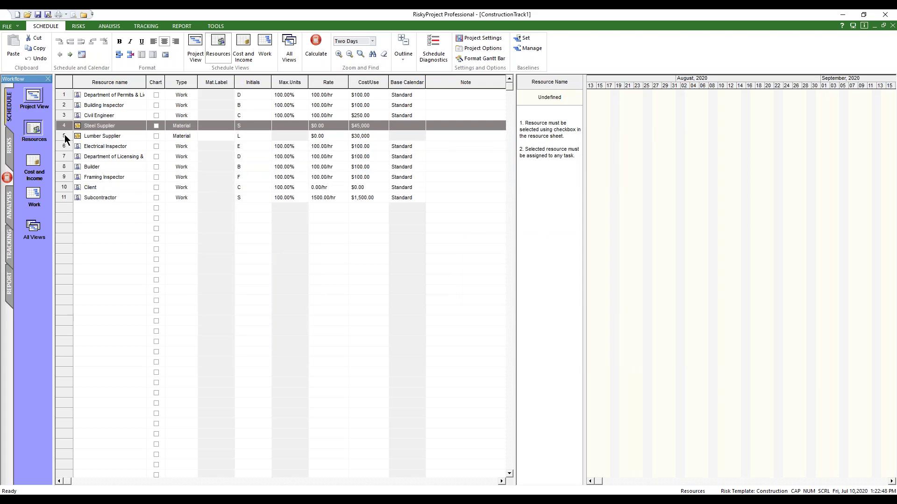
Add Rate Risk to the Lumber Supplier resource's risks.
double_click(65, 135)
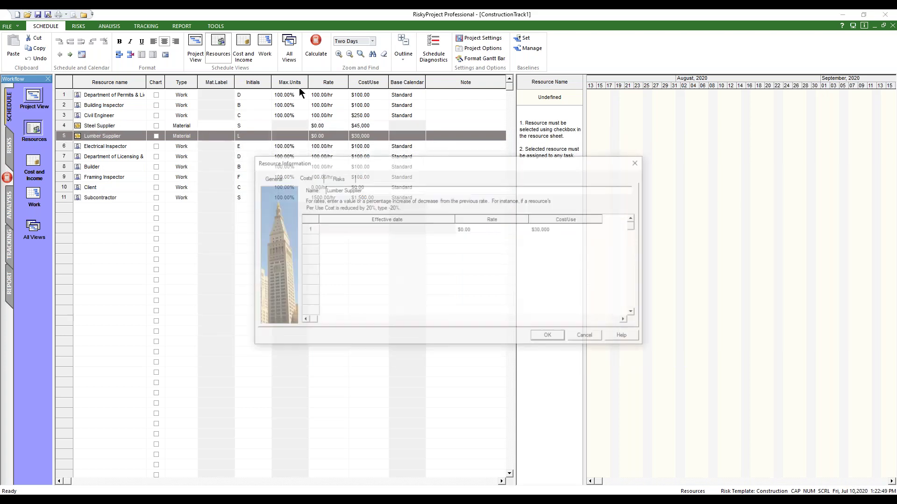
click(348, 178)
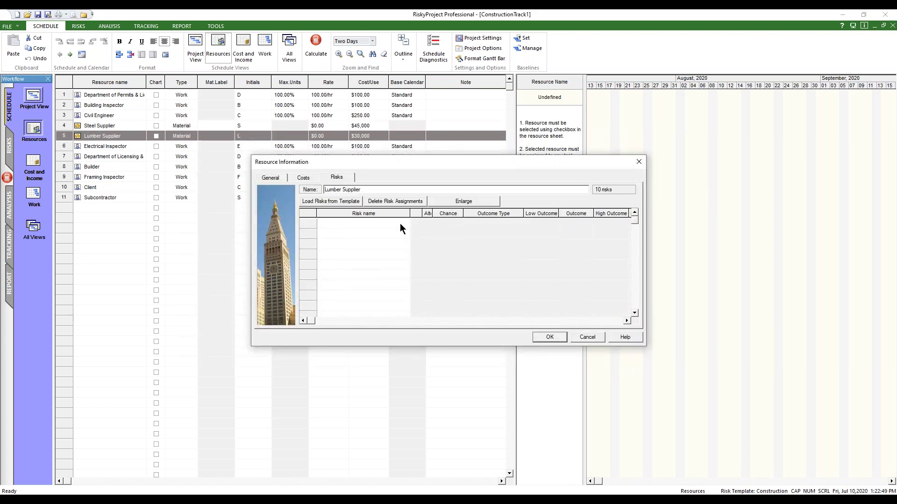
click(400, 224)
click(405, 224)
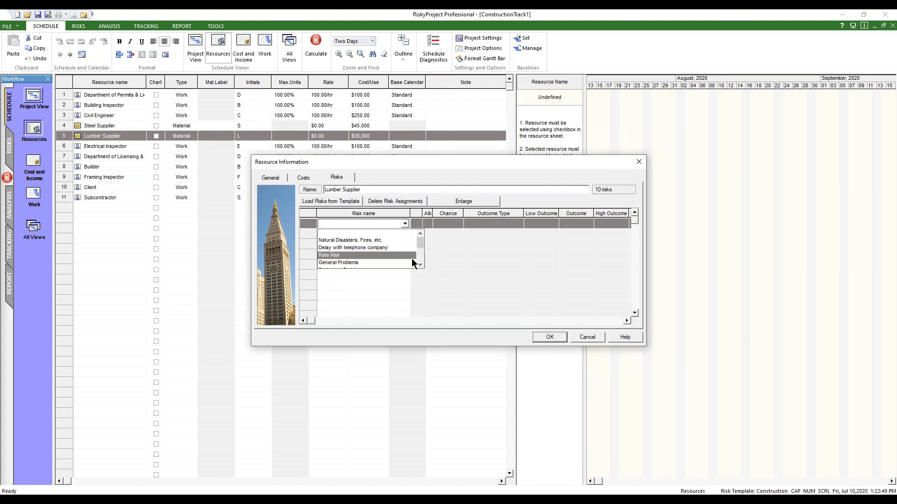
click(411, 256)
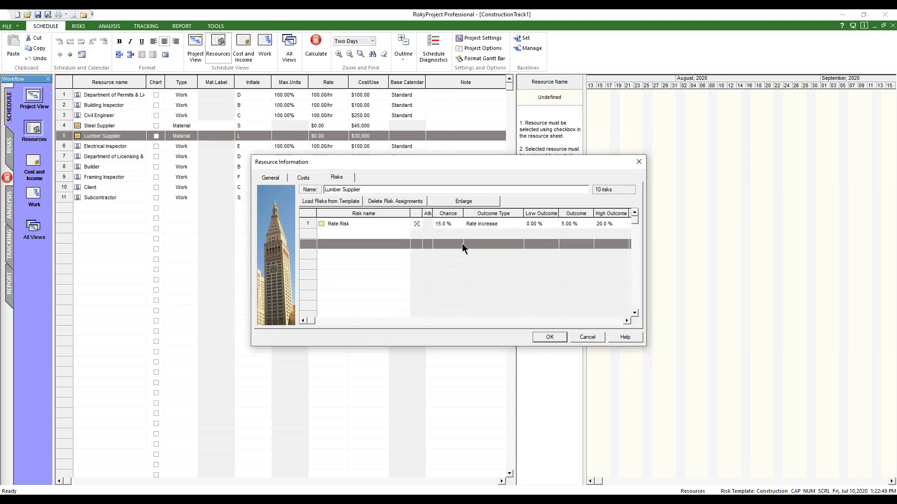
Set Lumber Supplier's rate increase to a 30% high and 15% most likely outcome, and save.
click(612, 223)
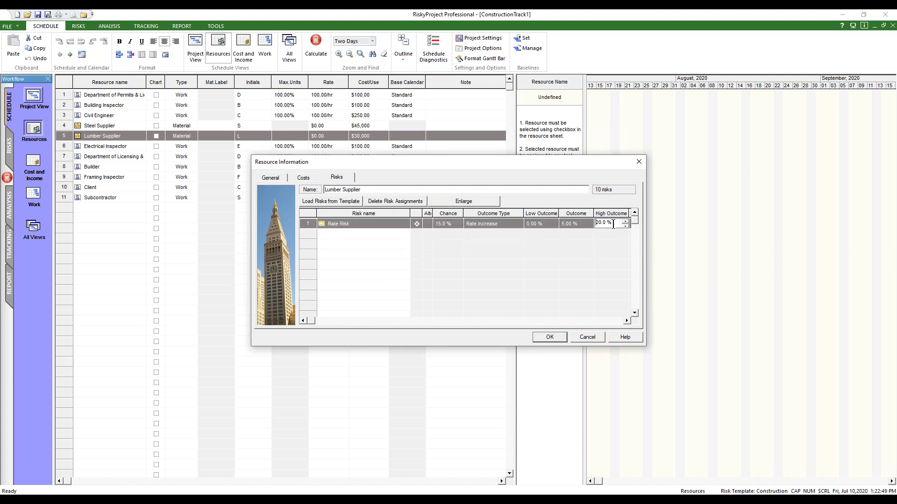
drag(613, 223, 578, 226)
text(30)
click(565, 223)
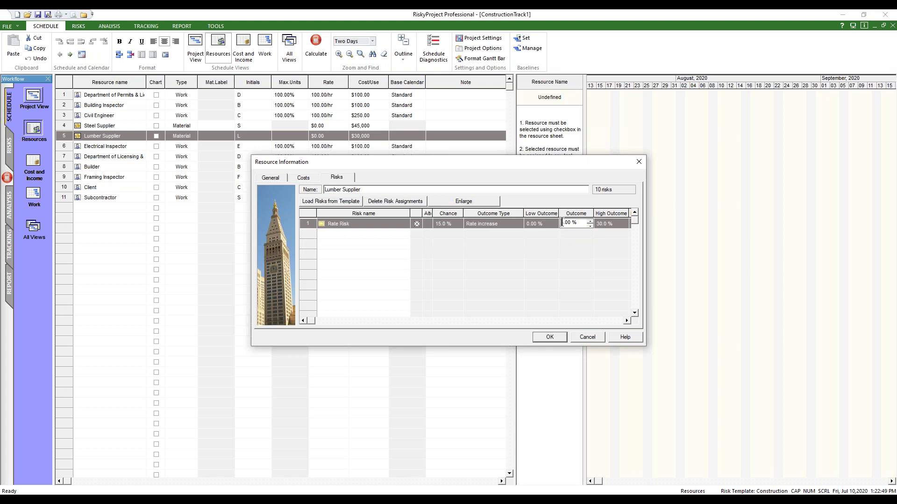
text(15)
click(588, 274)
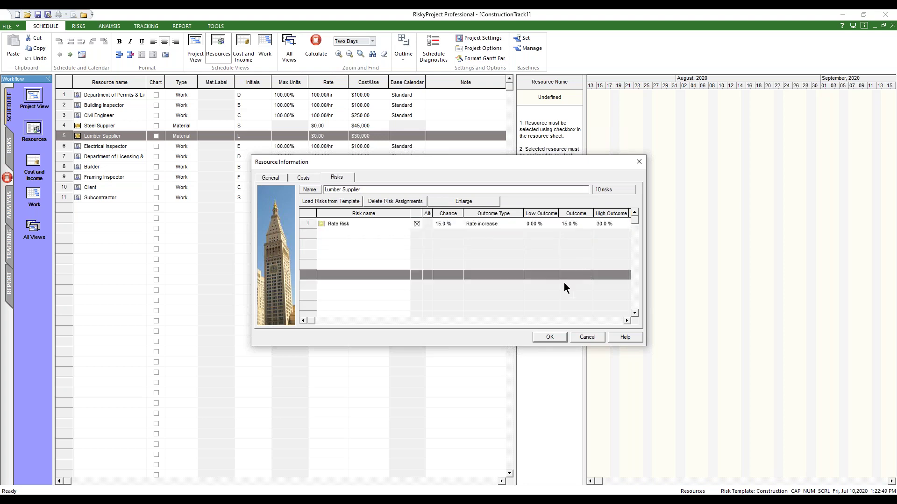
click(550, 337)
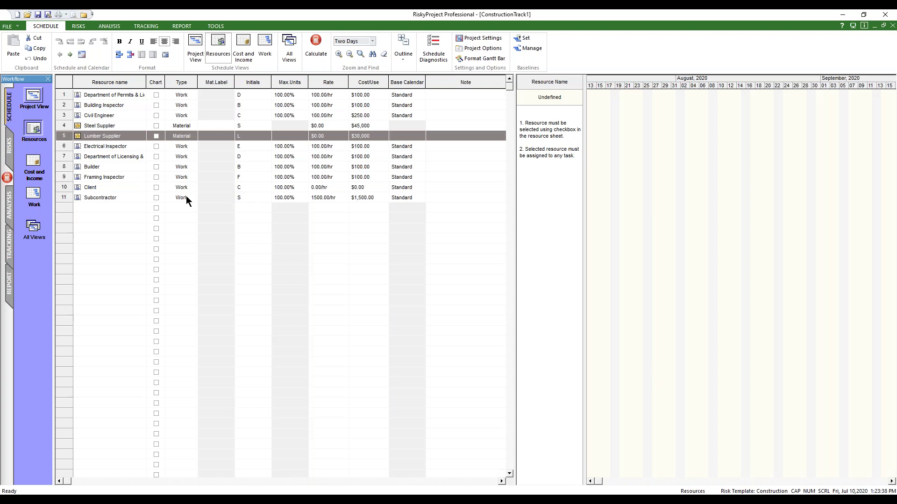
Back on the task schedule, select all task rows and bring up the Duration Bands panel.
click(34, 96)
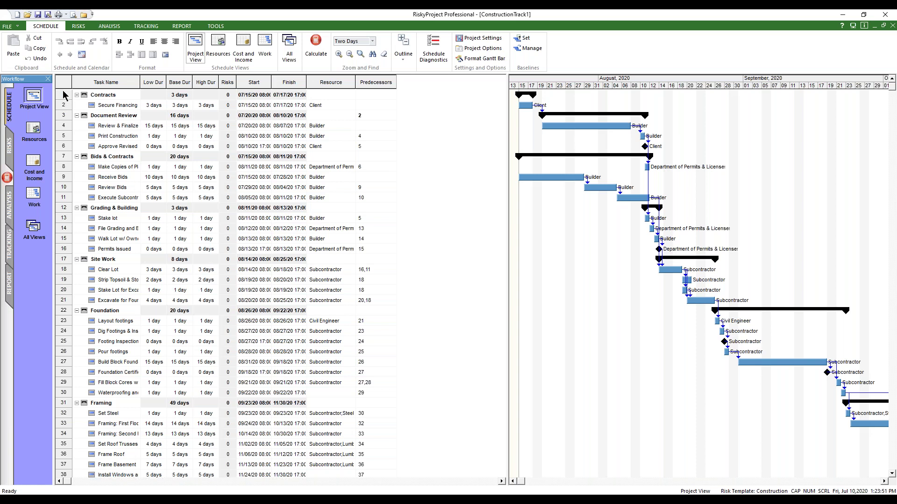
drag(64, 96, 133, 154)
right_click(67, 146)
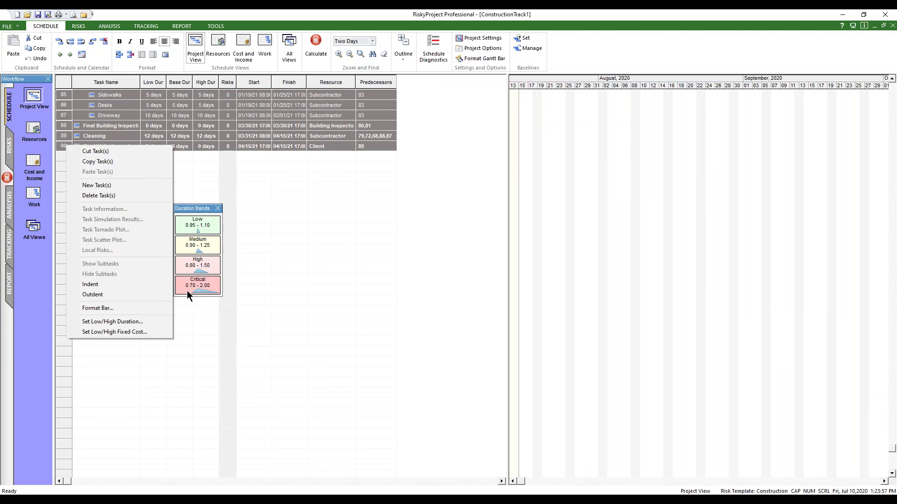
Apply the Medium (0.90 - 1.25) duration band to the Low and High Dur of all tasks.
click(208, 250)
click(245, 167)
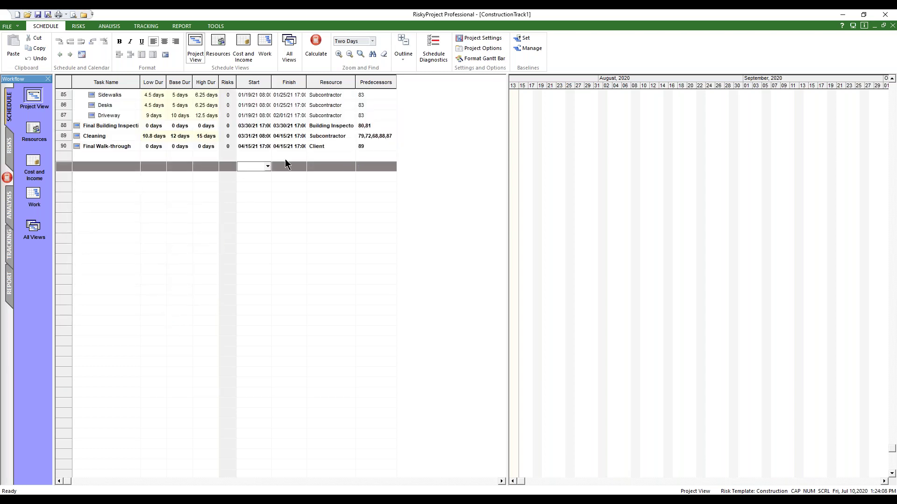
scroll(314, 223, up, 18)
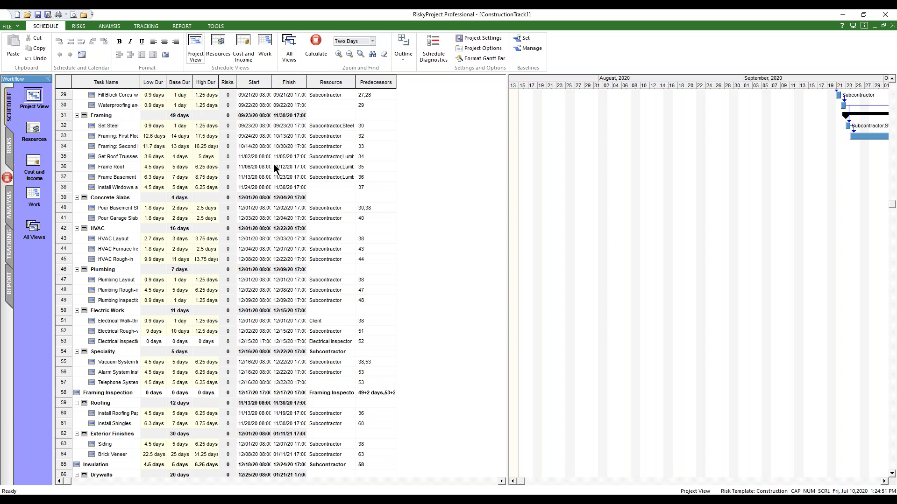
click(316, 53)
Check Calculate Critical Path on the Calculation tab of Project Options and save.
click(478, 51)
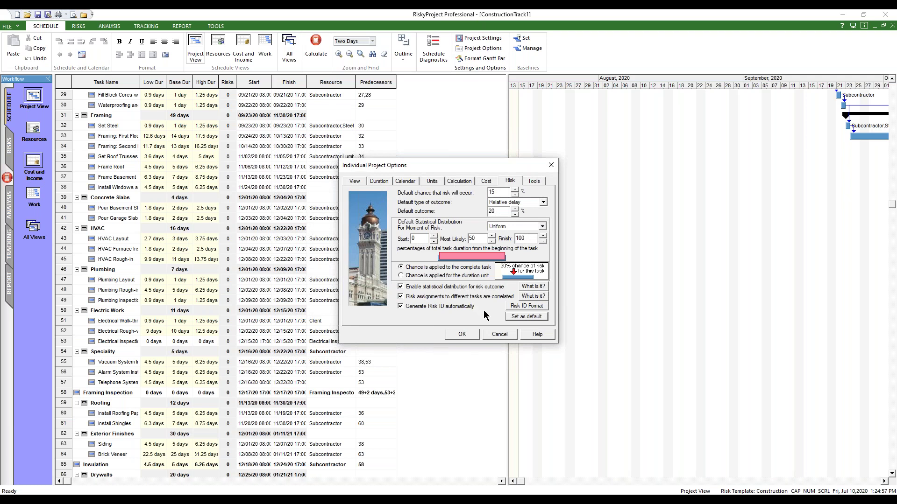
click(463, 183)
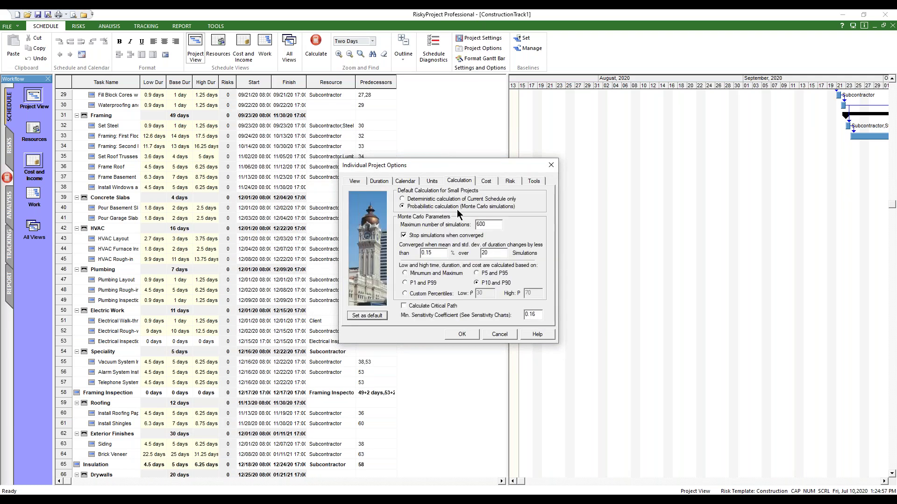
click(403, 307)
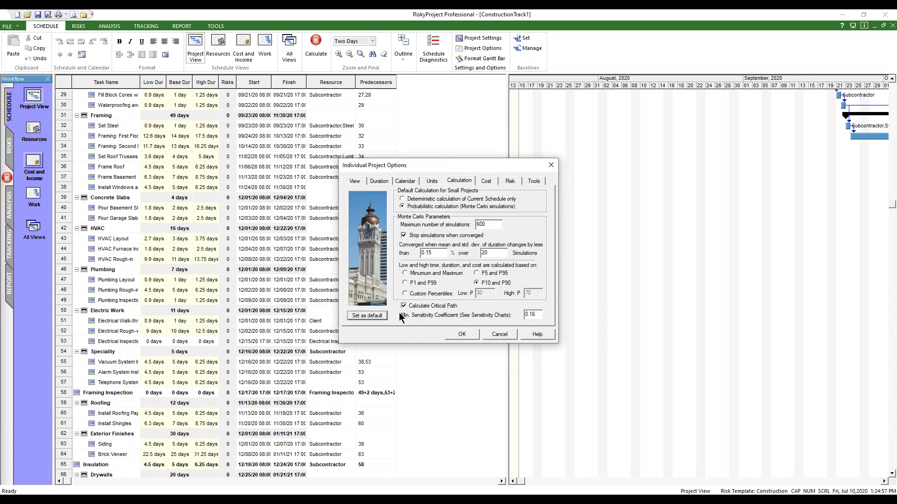
click(462, 333)
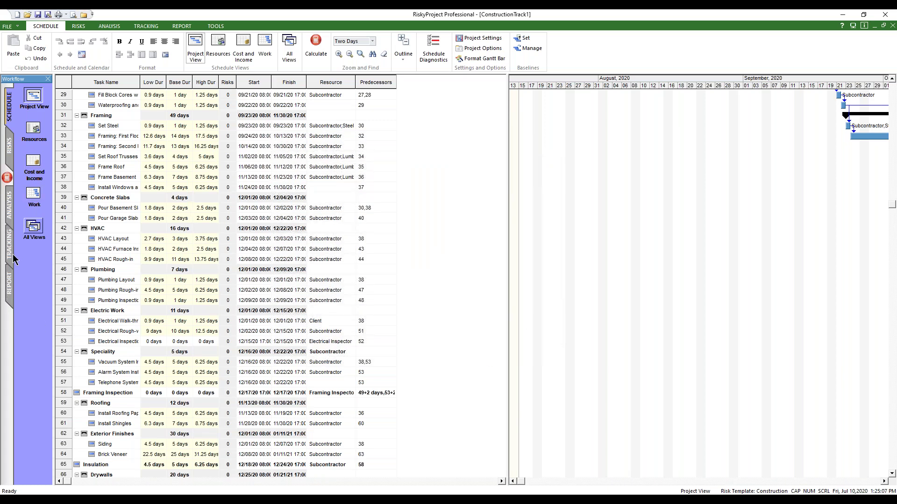
click(8, 203)
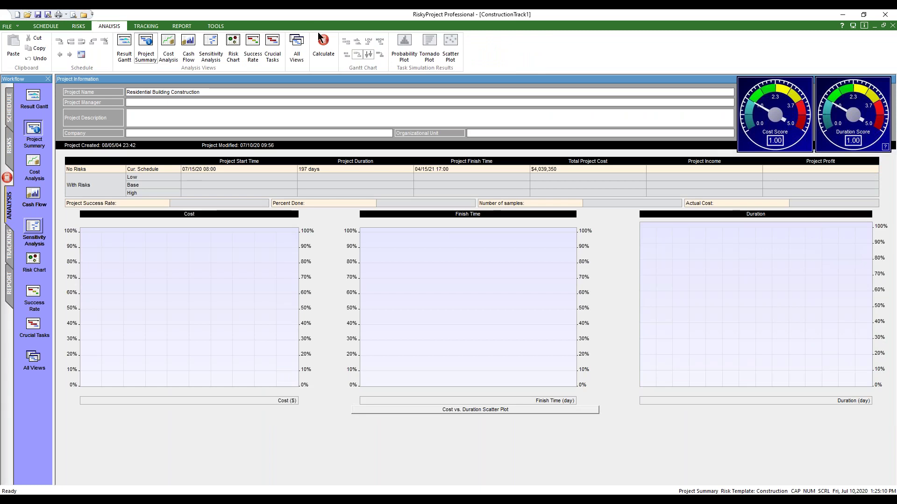
click(321, 56)
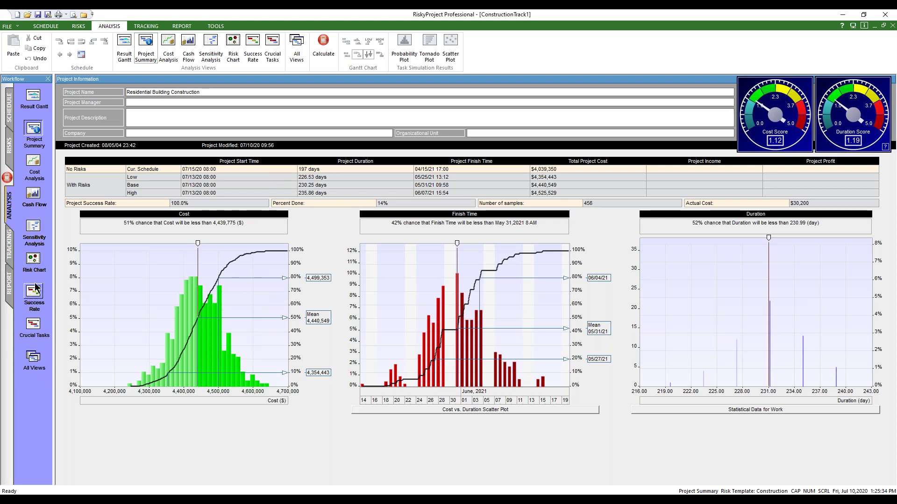
click(33, 98)
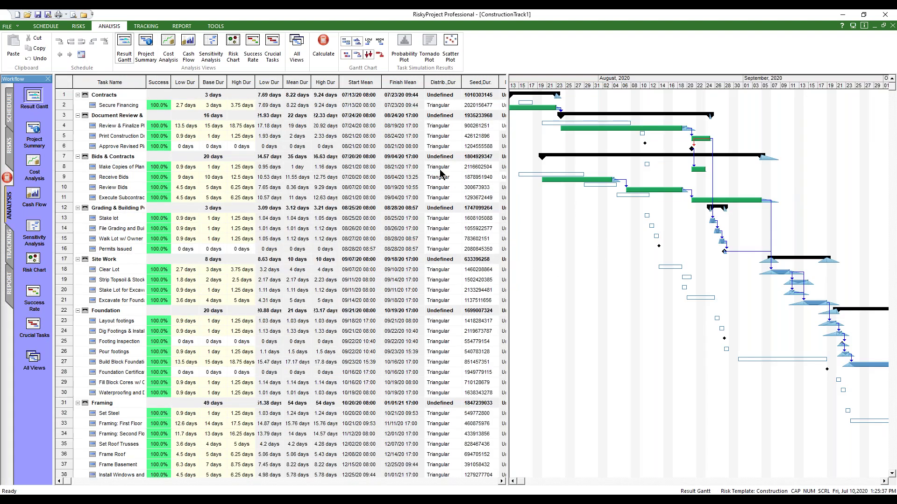
right_click(547, 236)
Show the critical path as red bars on the Result Gantt chart.
click(556, 368)
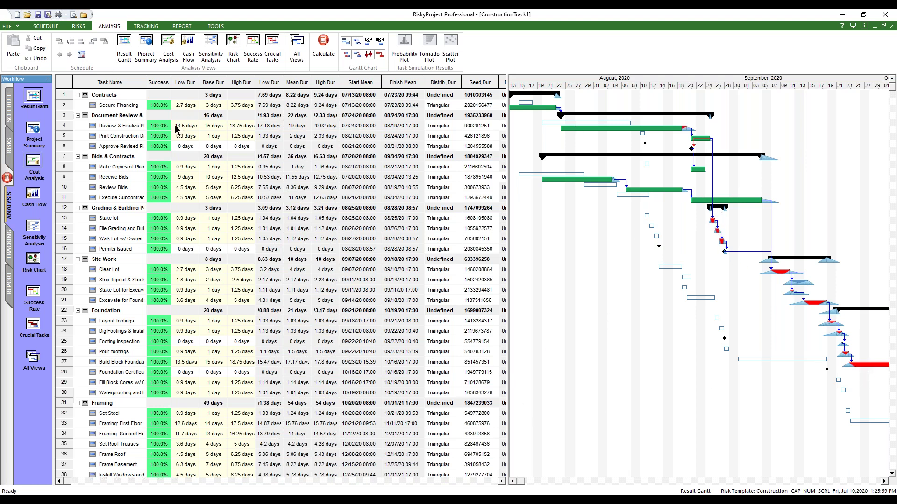
right_click(187, 85)
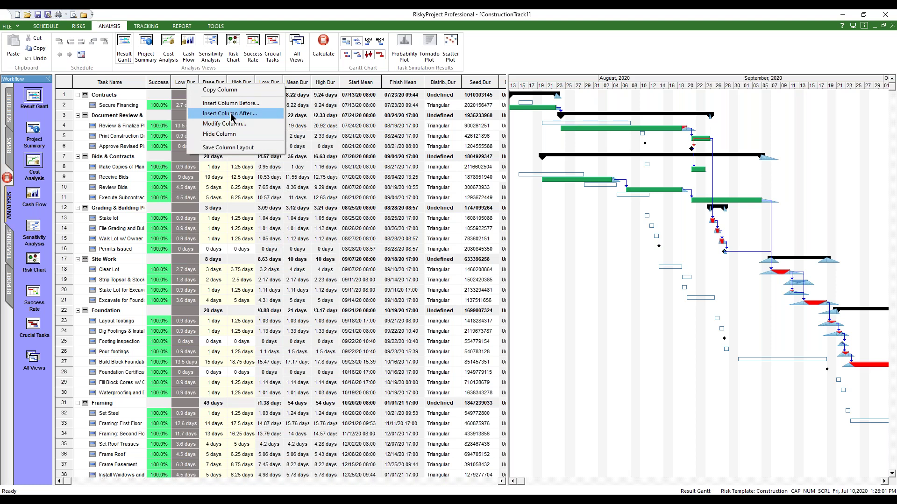
Insert a Criticality Index column before Low Dur in the task table.
click(231, 103)
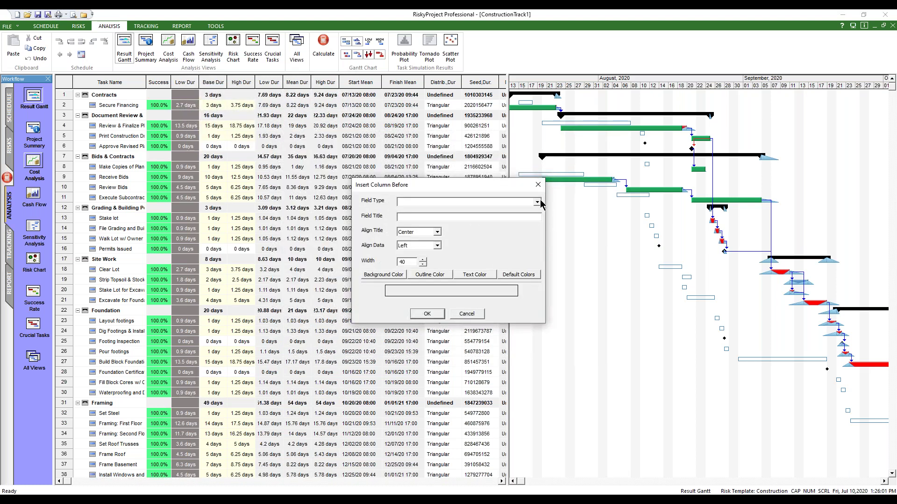
click(537, 202)
key(c)
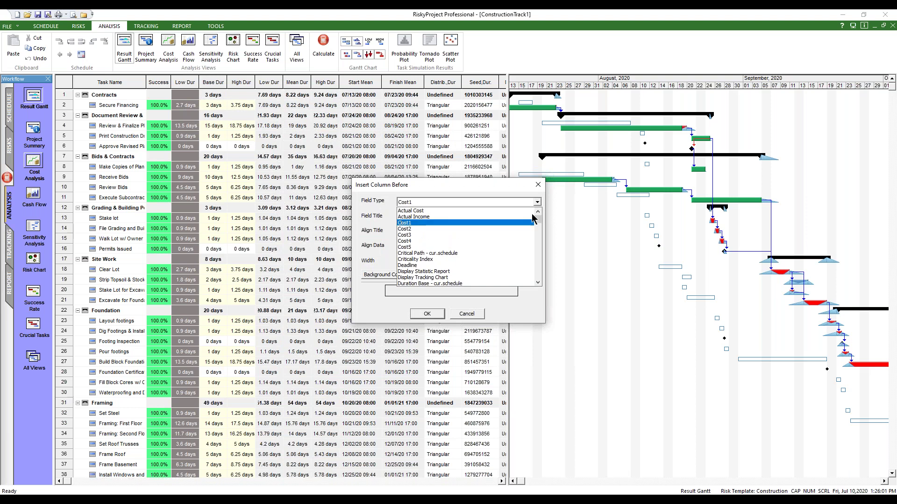
click(494, 259)
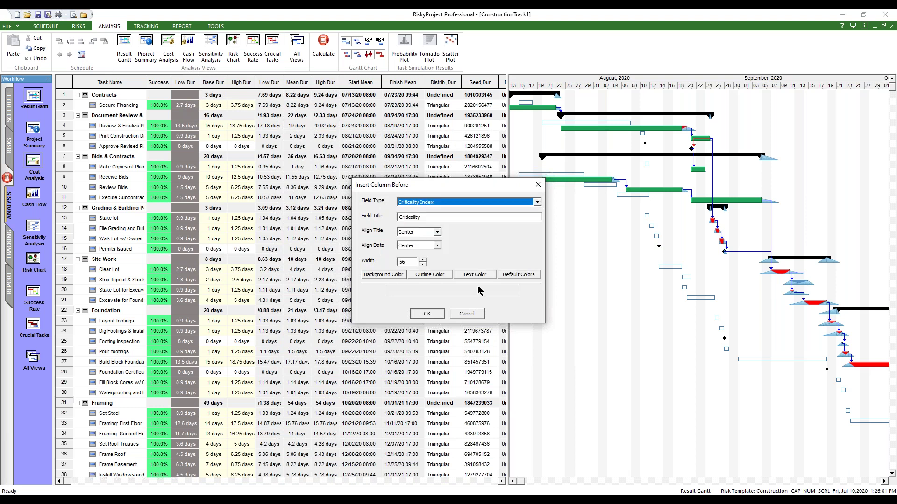
click(428, 313)
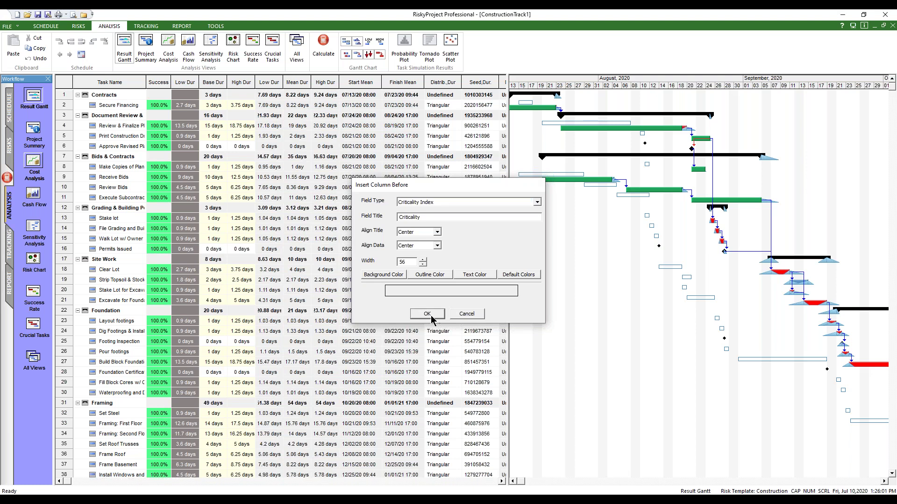
Review each task's 0% or 100% criticality, then switch to Crucial Tasks.
scroll(312, 402, down, 13)
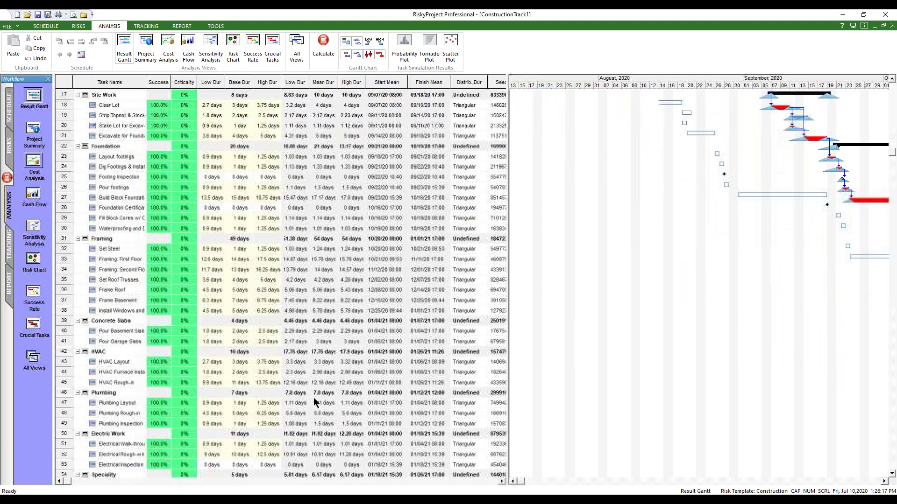
scroll(315, 399, down, 8)
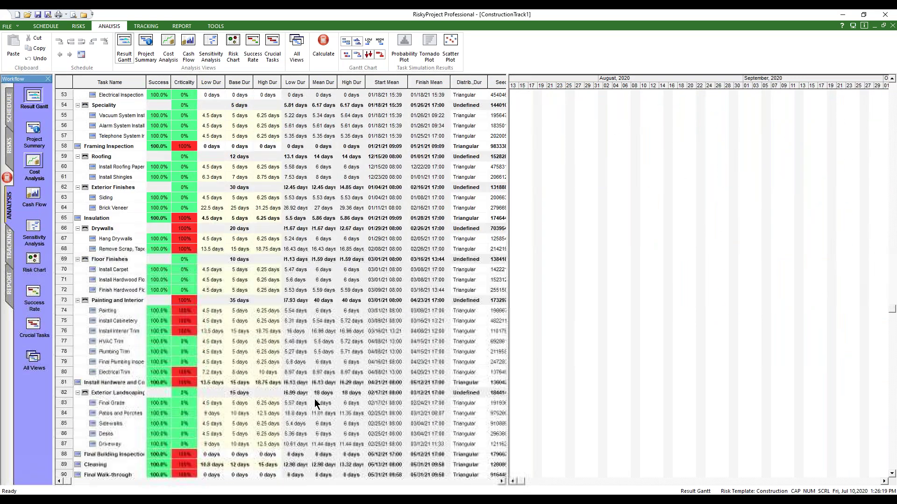
scroll(299, 397, up, 8)
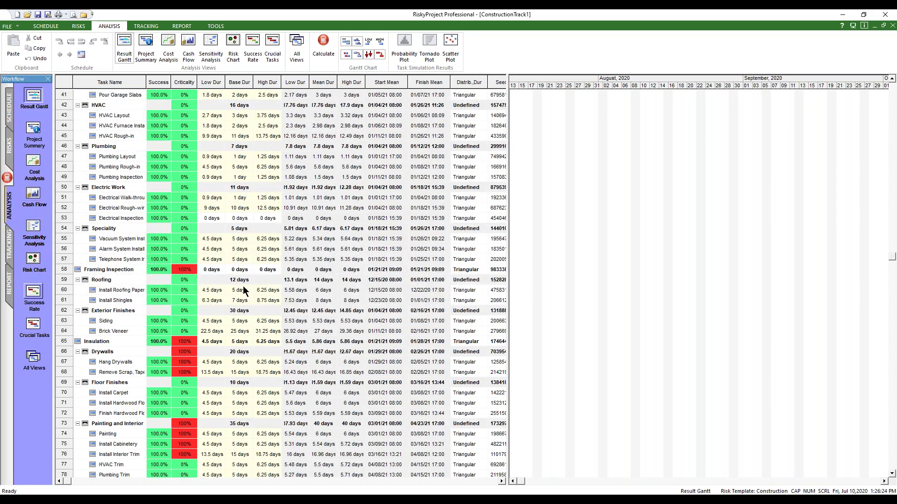
scroll(217, 301, up, 4)
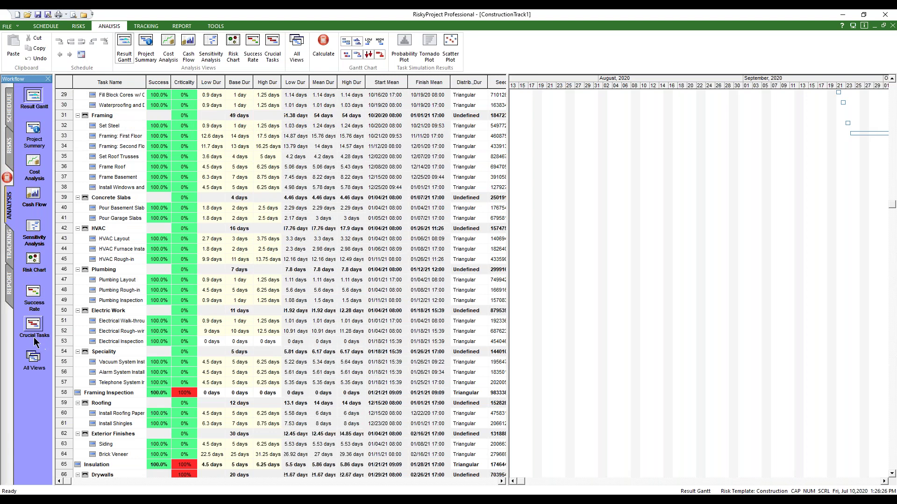
click(33, 327)
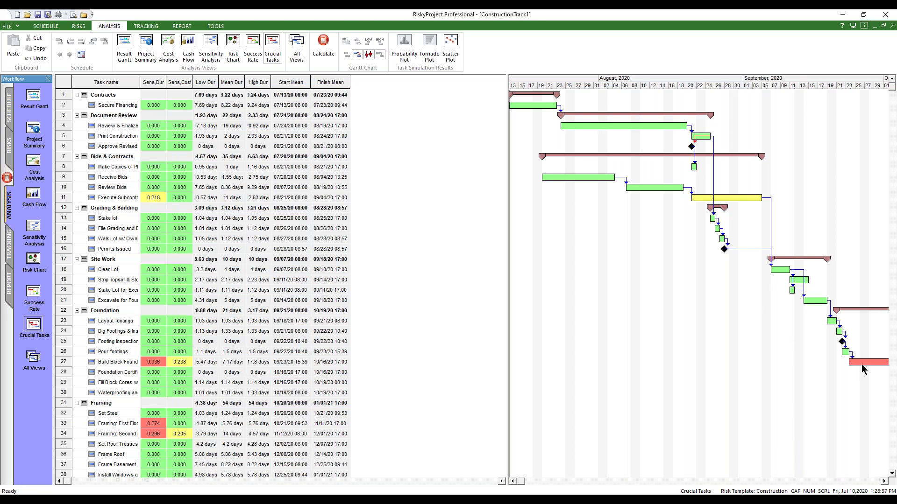
Hide the Sens,Cost column so crucial tasks show only duration sensitivity.
mouse_move(861, 364)
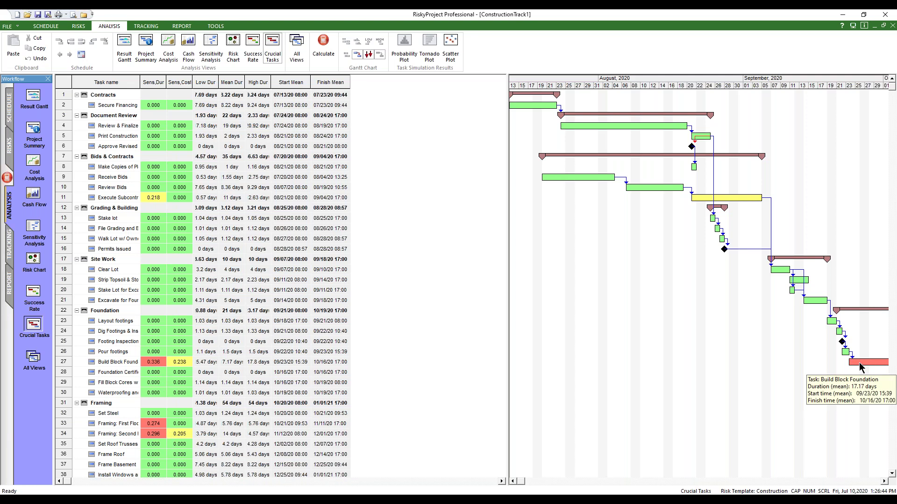
click(181, 84)
right_click(181, 84)
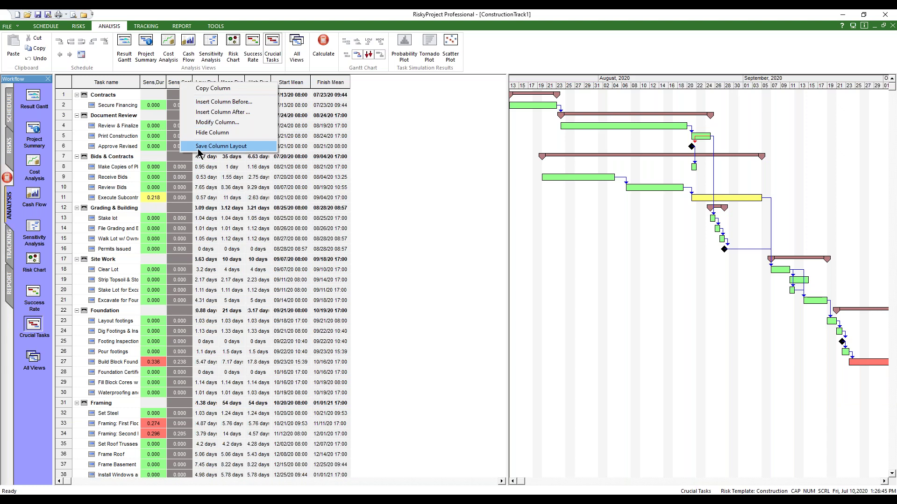
click(209, 138)
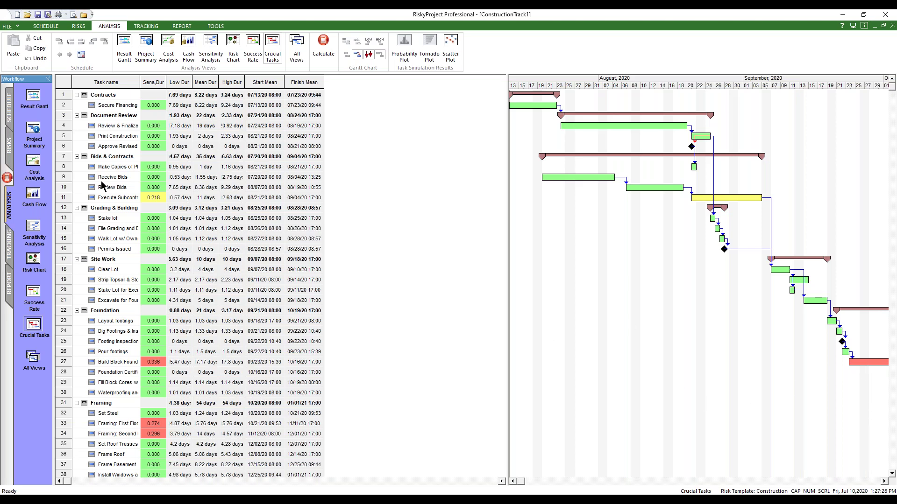
Go to Tracking and show the Tracking Gantt with tasks' percent complete.
click(10, 256)
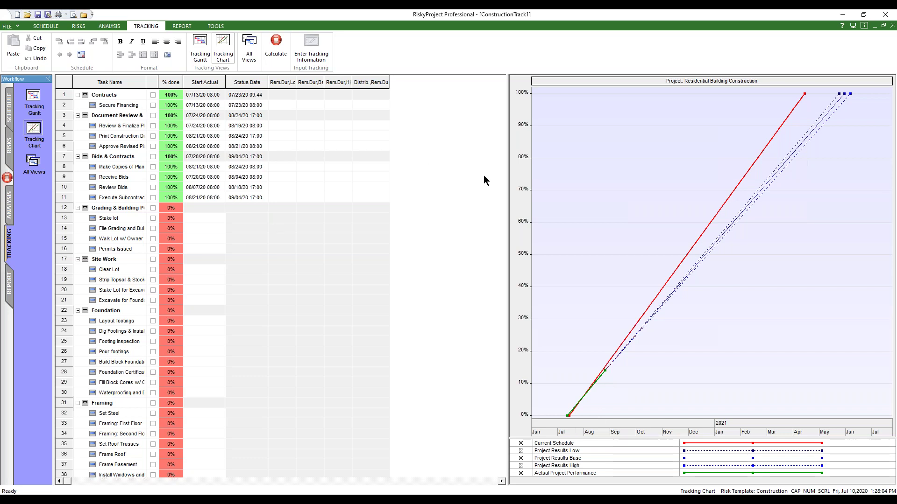
click(34, 101)
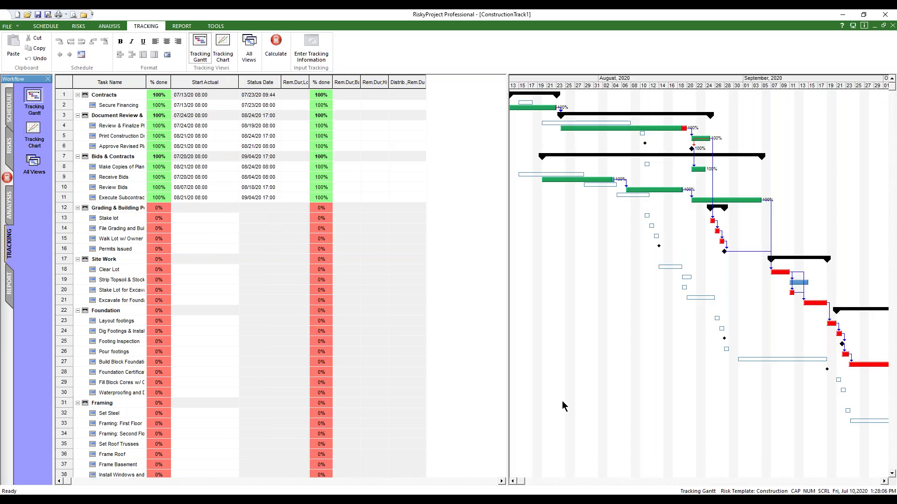
Widen the Tracking Gantt pane and review its display options without changing them.
drag(508, 404, 481, 414)
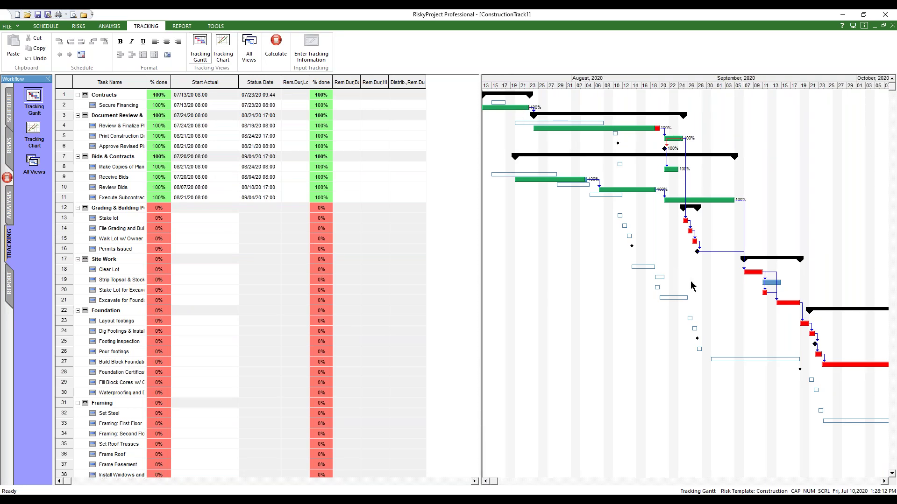
right_click(622, 331)
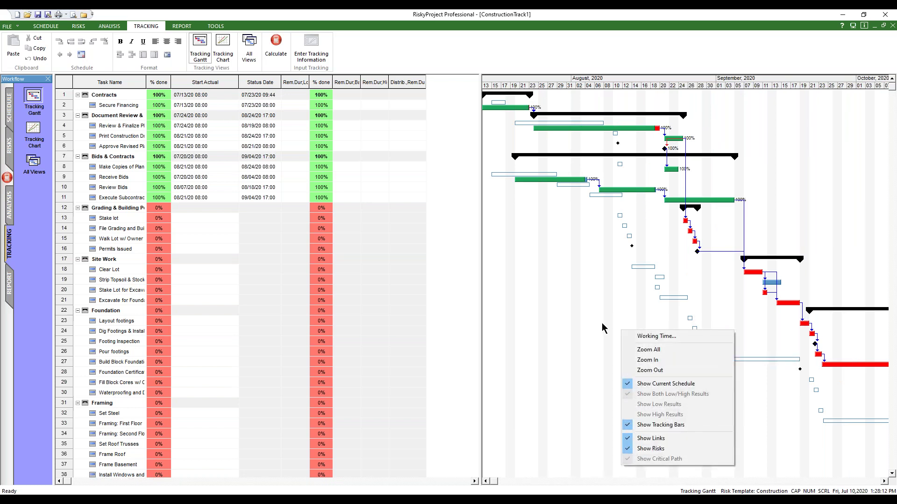
click(586, 264)
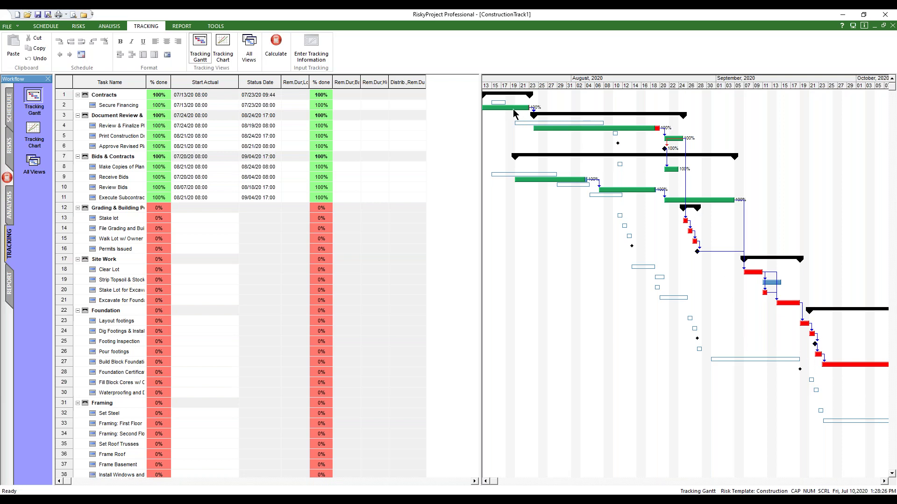
mouse_move(513, 112)
Show the Tracking Chart of actual progress versus current schedule and low/base/high results.
click(34, 131)
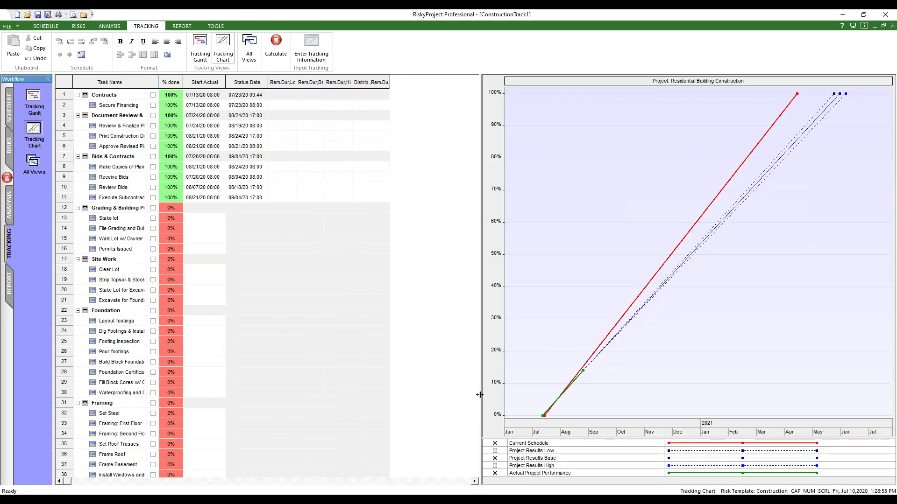
drag(480, 395, 489, 395)
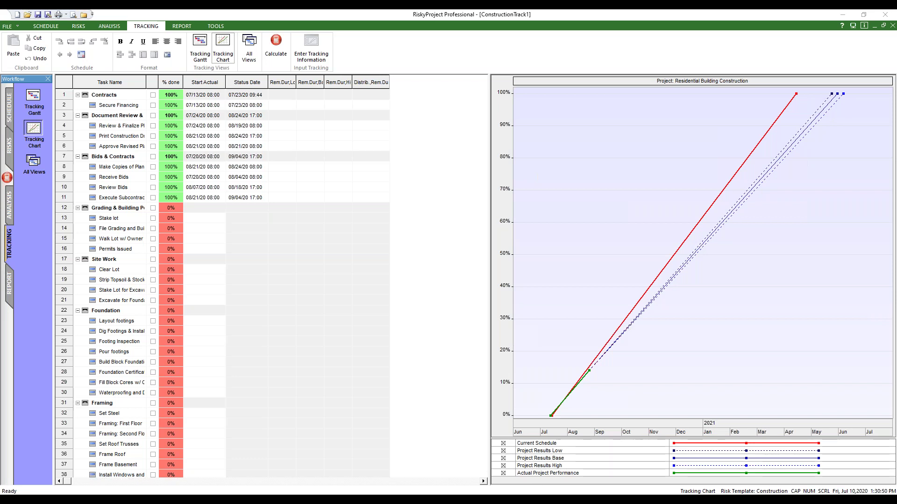
mouse_move(492, 500)
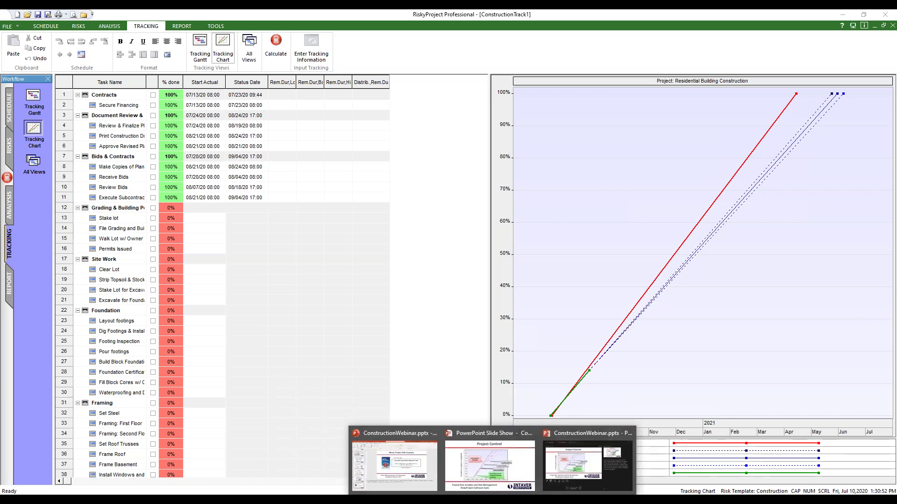